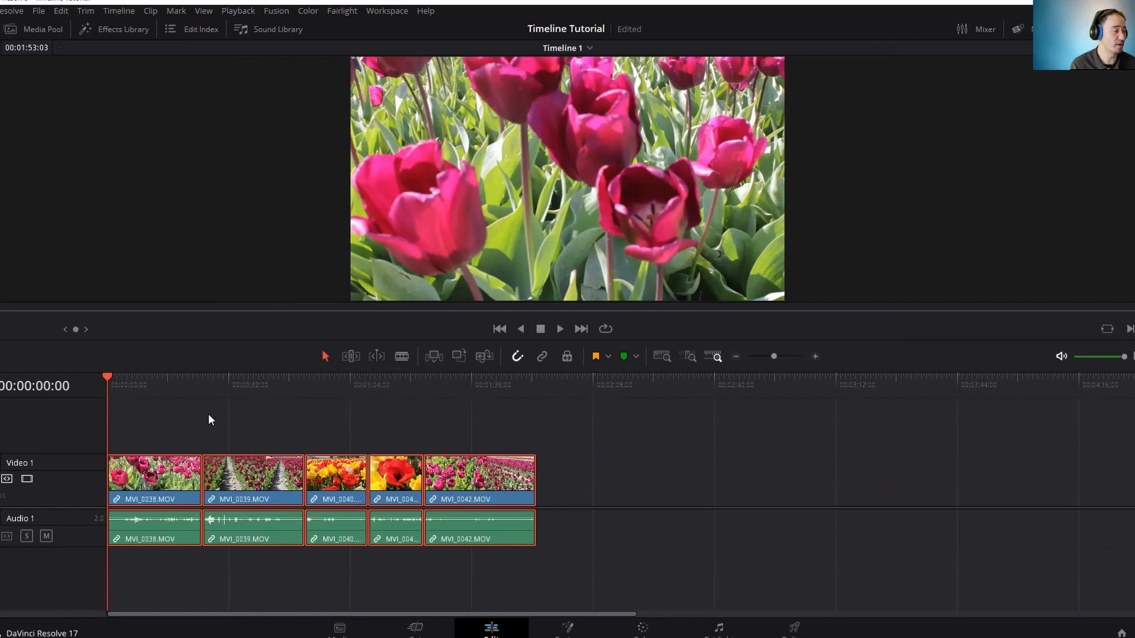
Move only the video part of the last clip, MVI_0042.MOV, 10:12 later without its audio, and return it to its original position
click(643, 452)
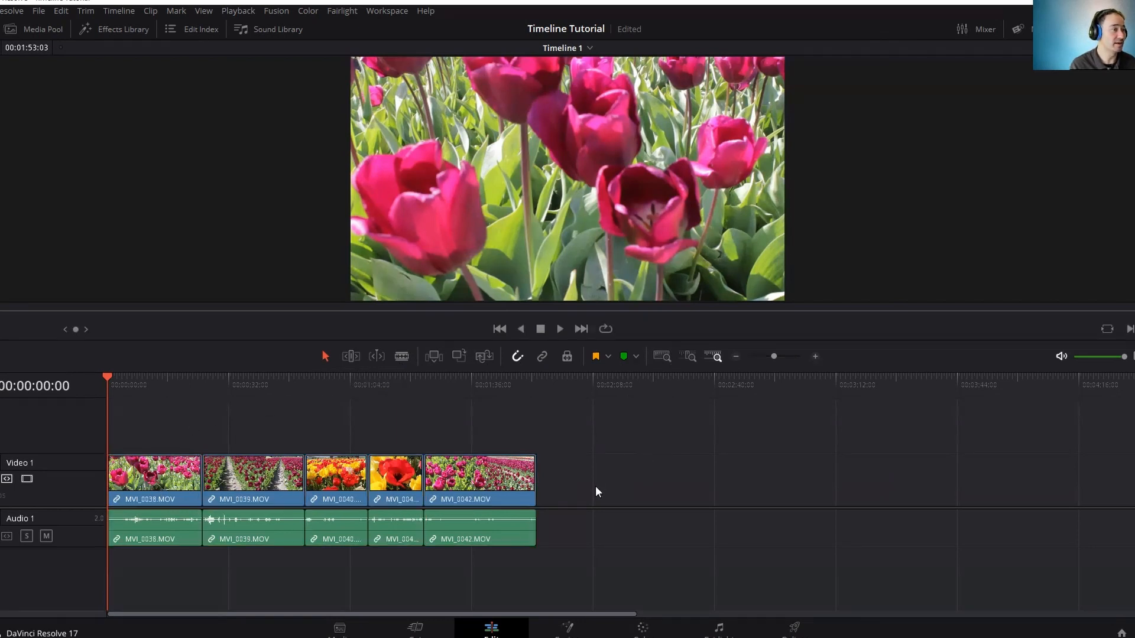
mouse_move(480, 490)
mouse_down()
mouse_move(675, 492)
mouse_move(480, 490)
mouse_up()
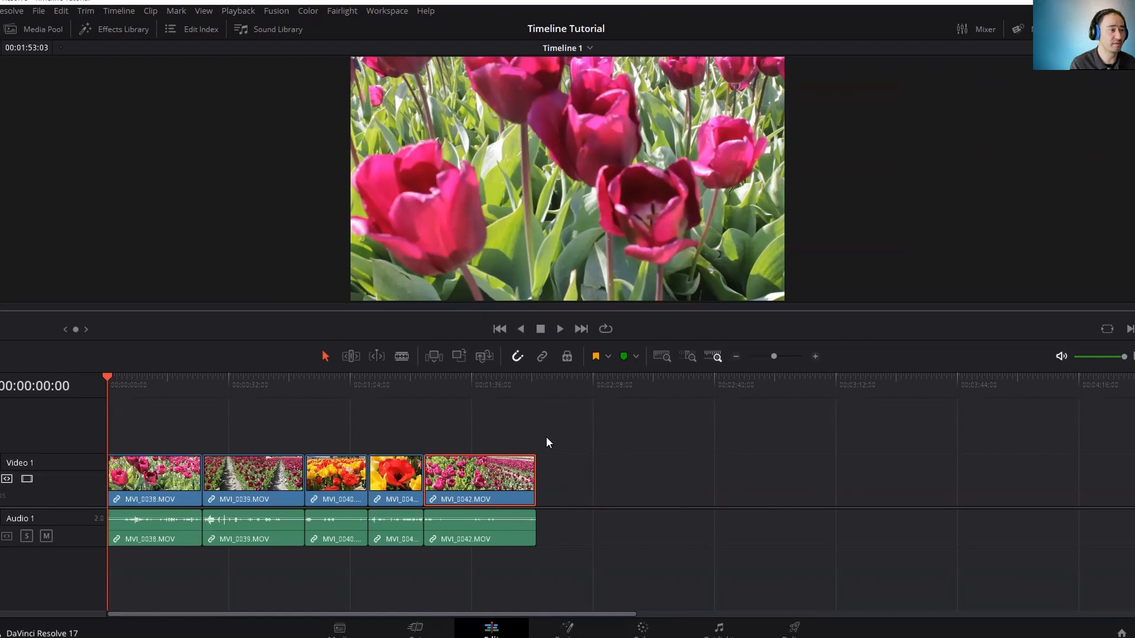
mouse_move(480, 477)
mouse_down()
mouse_move(620, 480)
mouse_move(476, 491)
mouse_up()
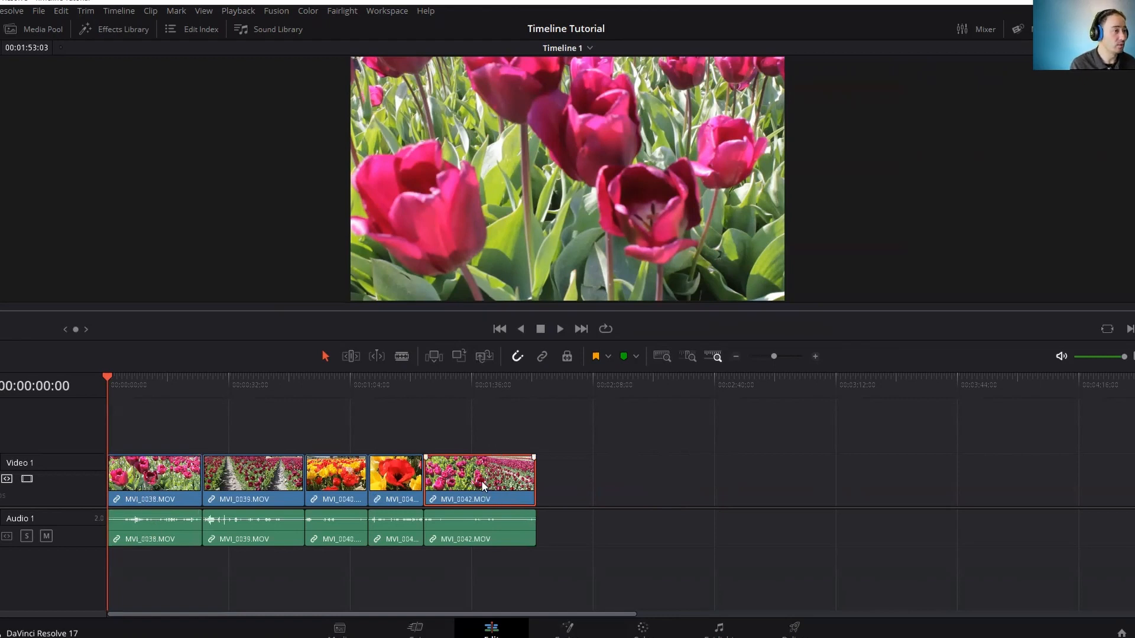
drag(482, 481, 522, 498)
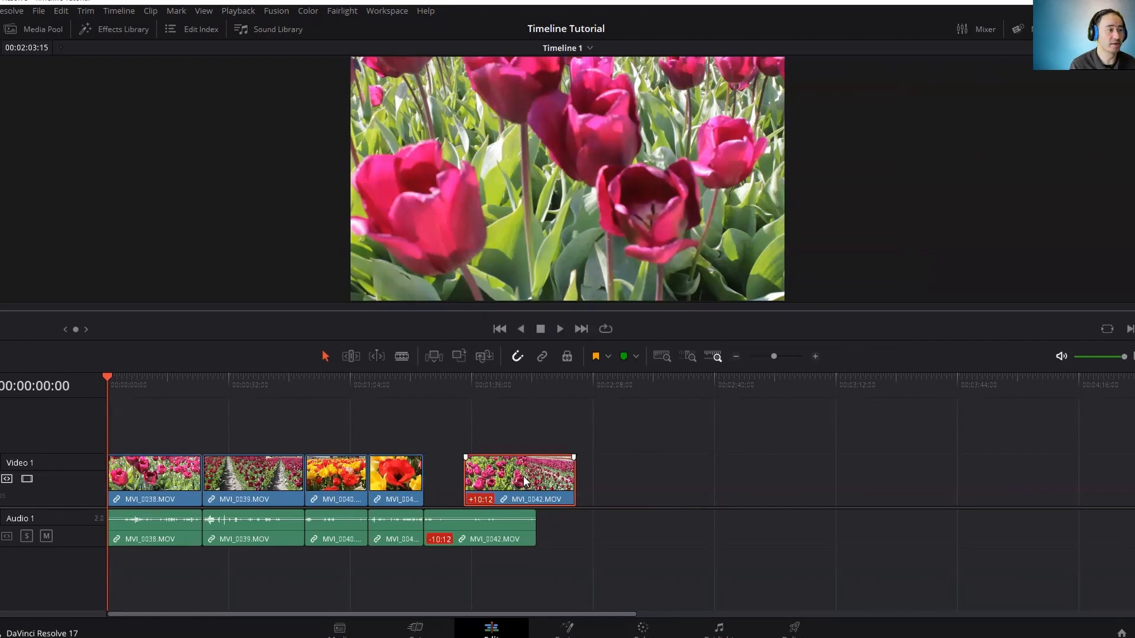
drag(516, 476, 477, 483)
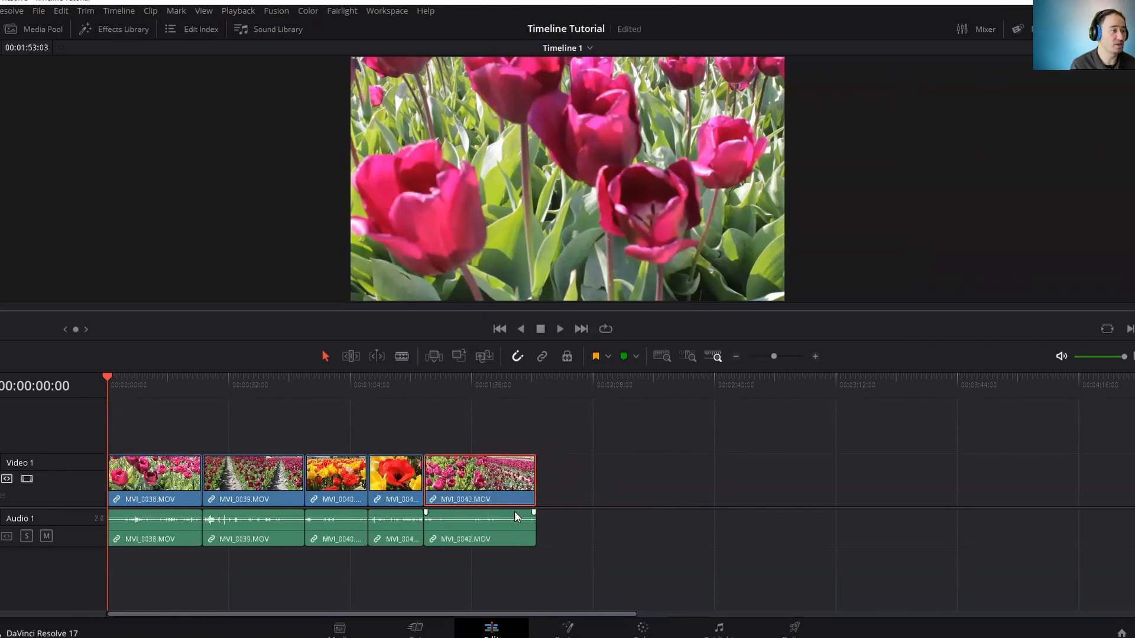
click(568, 433)
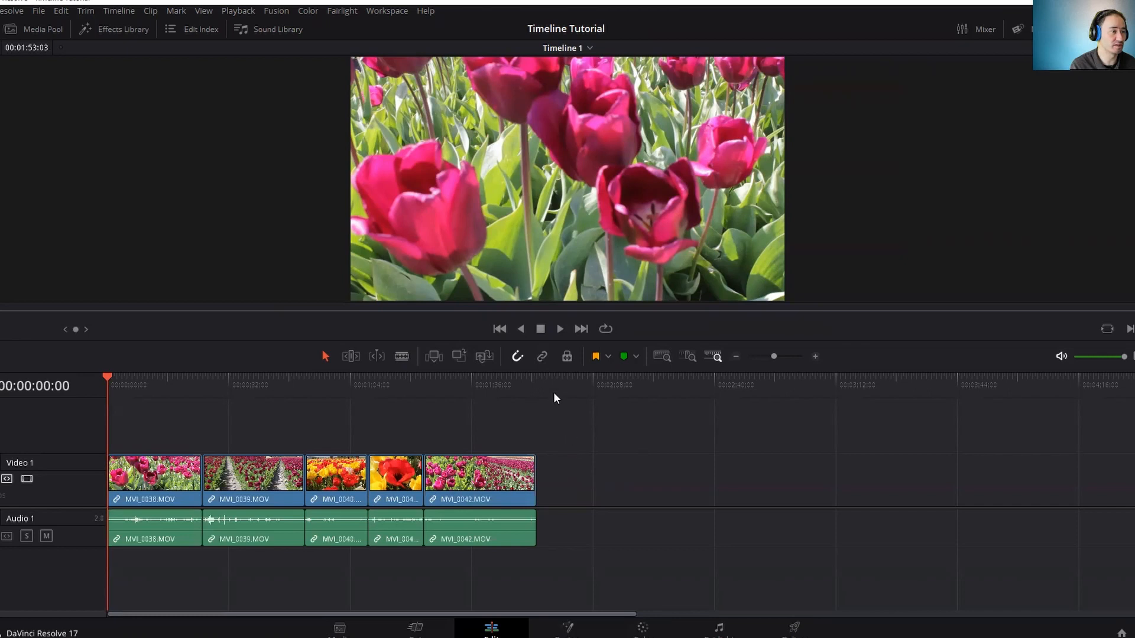
Turn on linked selection and select the last clip, MVI_0042.MOV, together with its audio
click(541, 355)
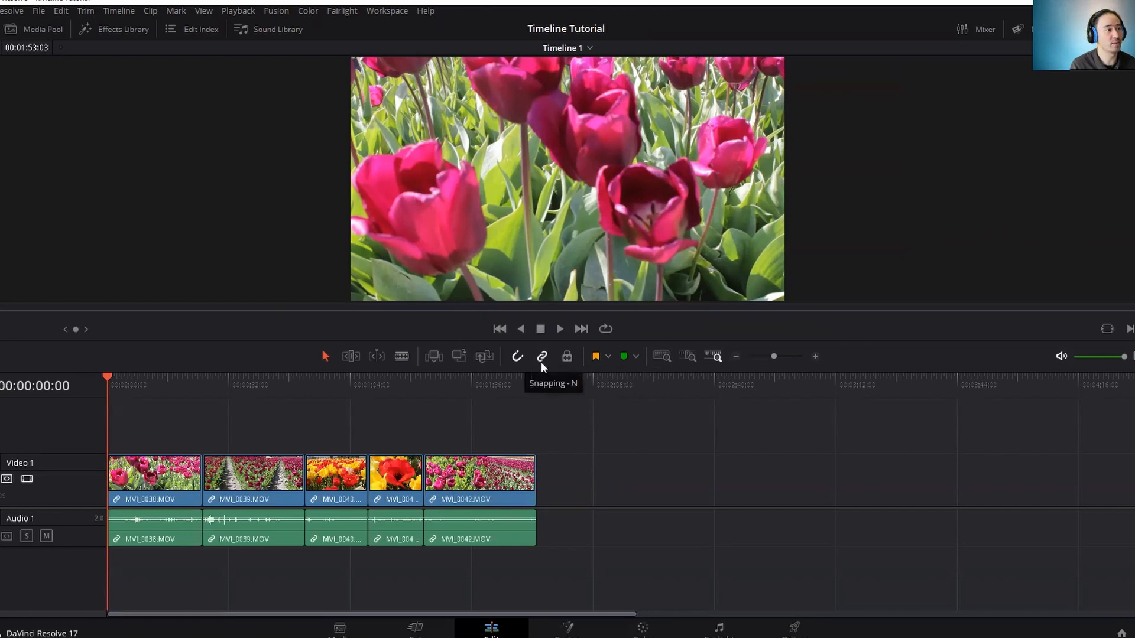
click(542, 357)
click(481, 477)
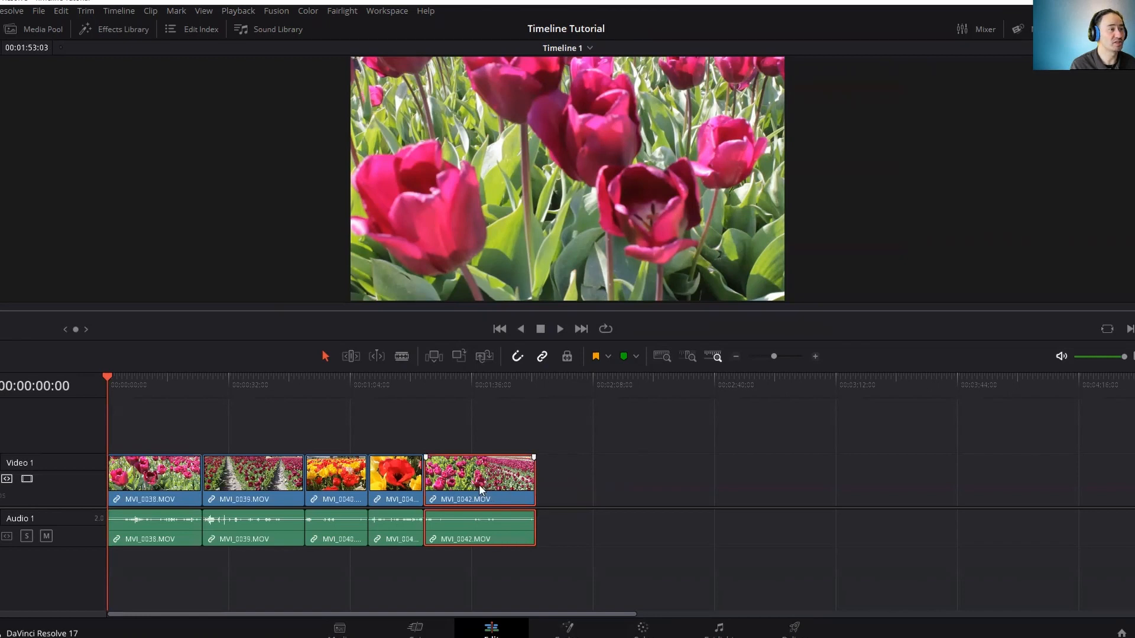
mouse_move(479, 488)
mouse_down()
mouse_move(662, 499)
mouse_move(478, 502)
mouse_up()
click(622, 463)
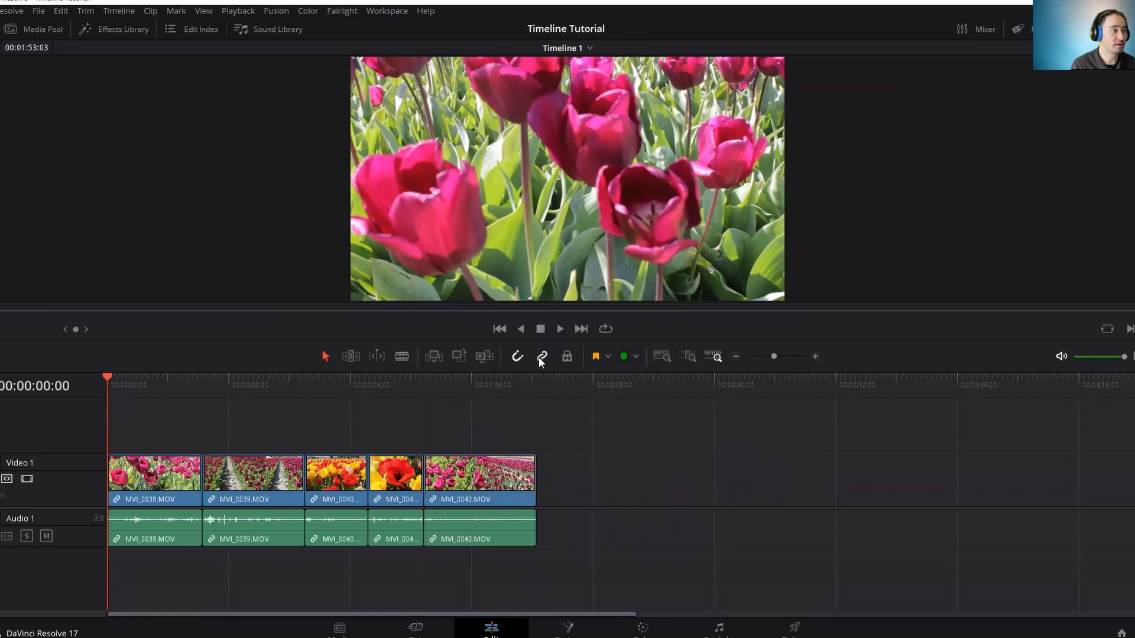
With linked selection off, move all five audio clips 01:03:00 later on Audio 1, leaving the video clips in place
drag(155, 407, 570, 493)
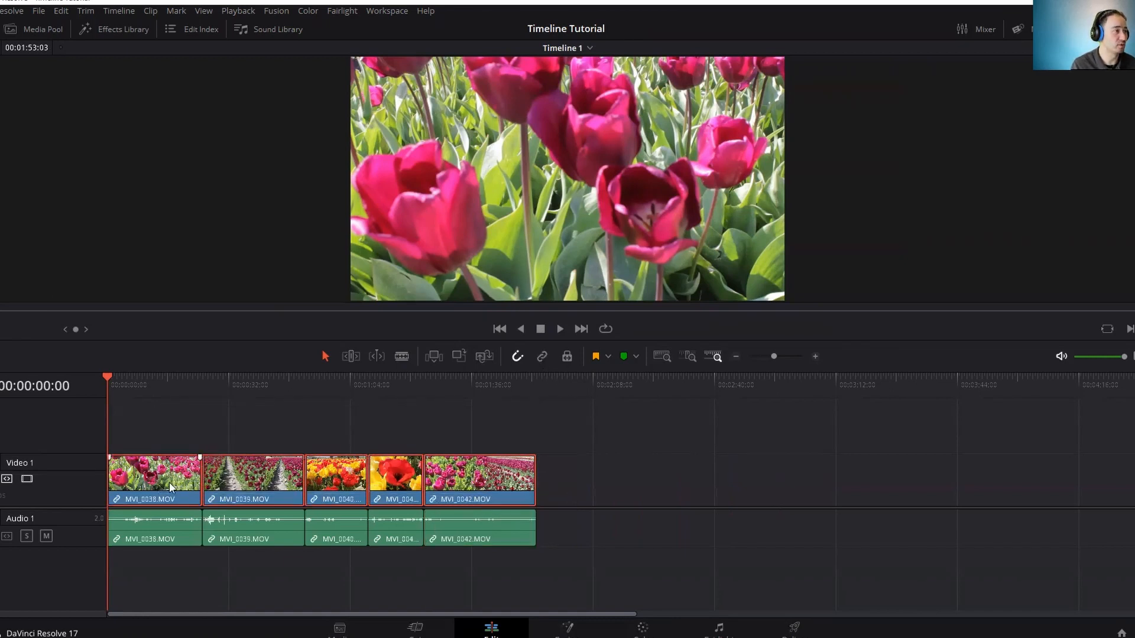
drag(169, 483, 133, 483)
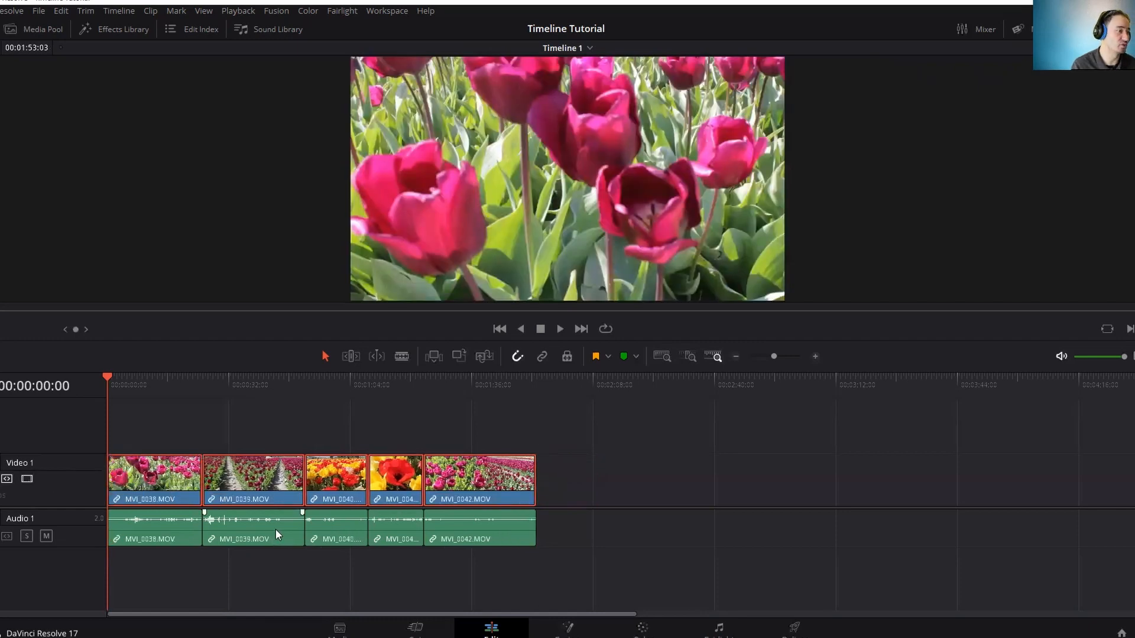
click(588, 565)
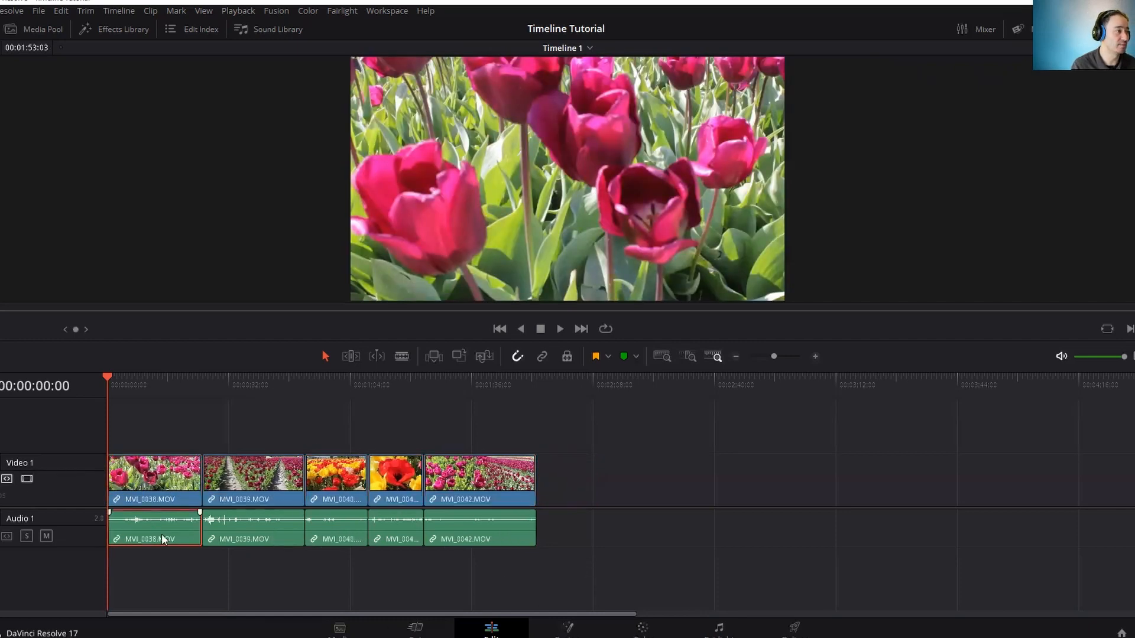
mouse_move(161, 533)
mouse_down()
mouse_move(390, 587)
mouse_move(146, 549)
mouse_move(146, 537)
mouse_up()
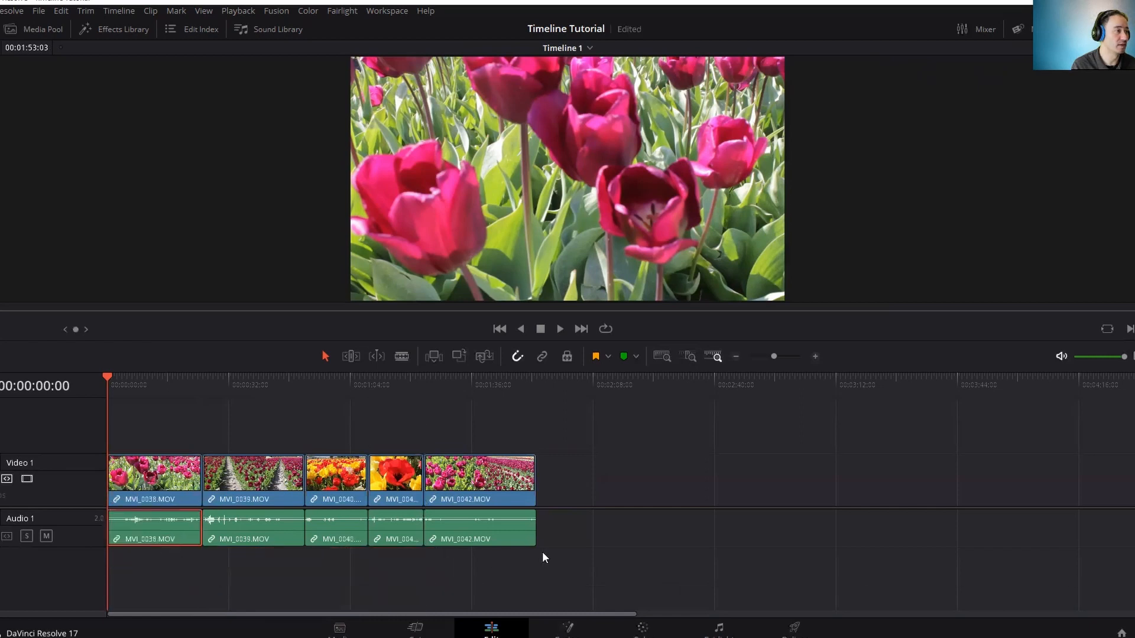
drag(608, 532, 423, 537)
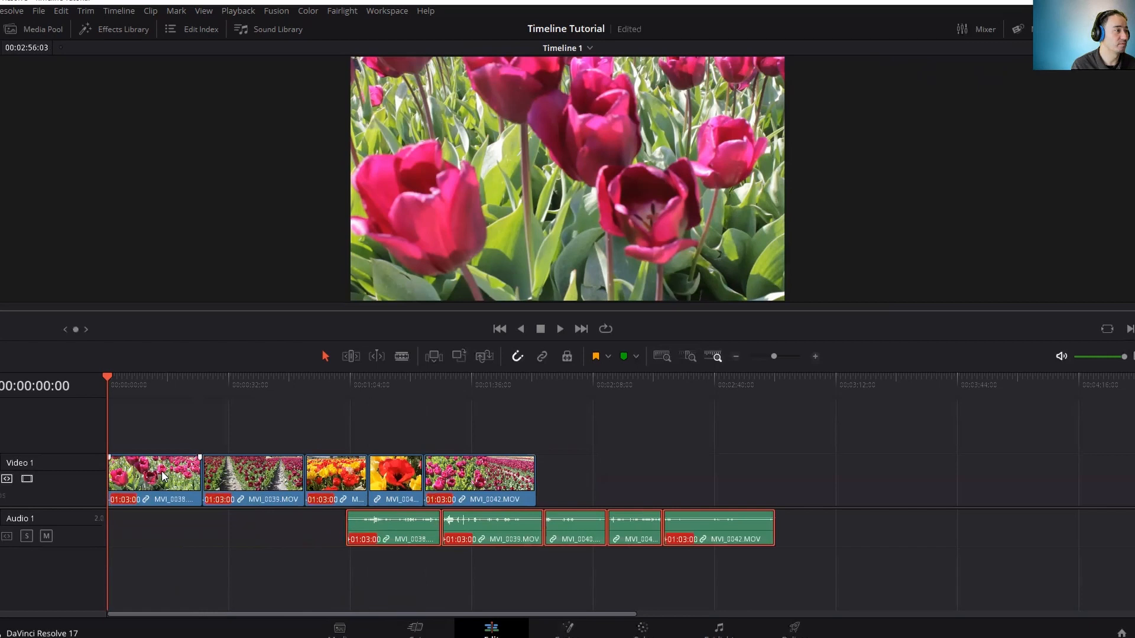
Move all five video clips on Video 1 01:03:00 later to realign them with their audio
mouse_move(162, 471)
mouse_down()
mouse_move(215, 472)
mouse_move(162, 480)
mouse_up()
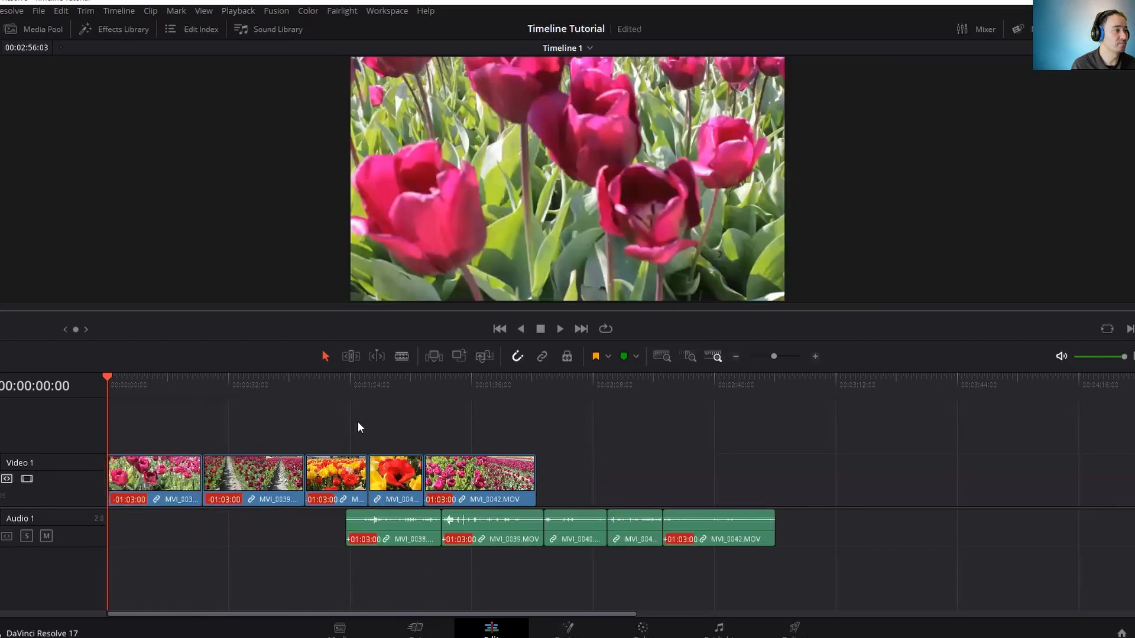
drag(166, 431, 541, 494)
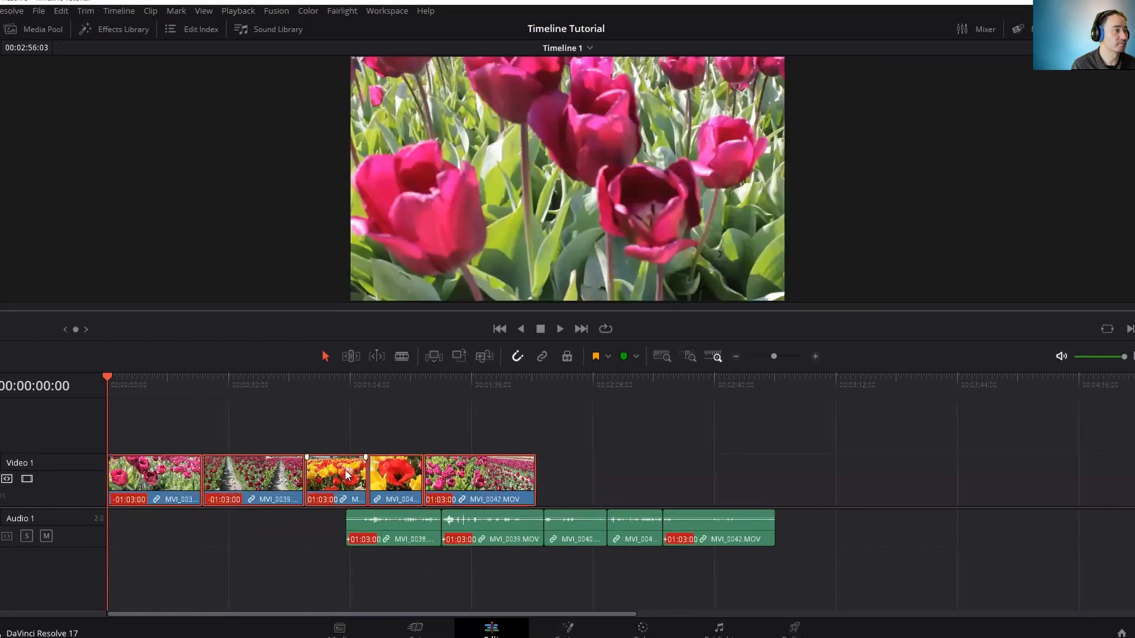
drag(347, 485, 584, 494)
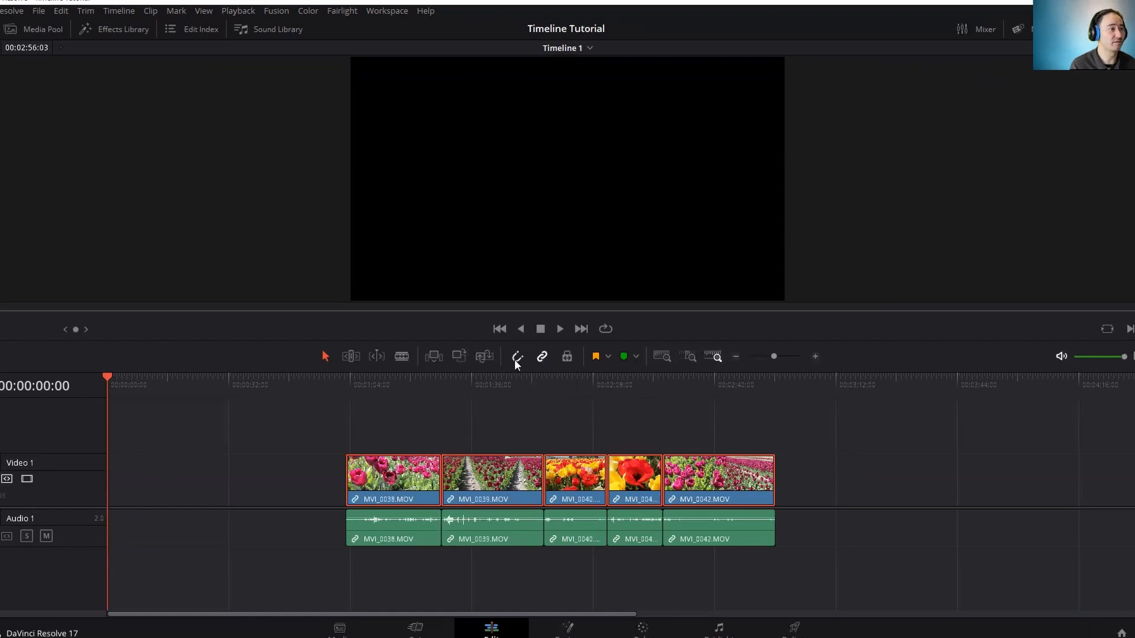
Move MVI_0042.MOV with its audio from the end of the sequence to directly before MVI_0038.MOV, and turn snapping on
click(884, 441)
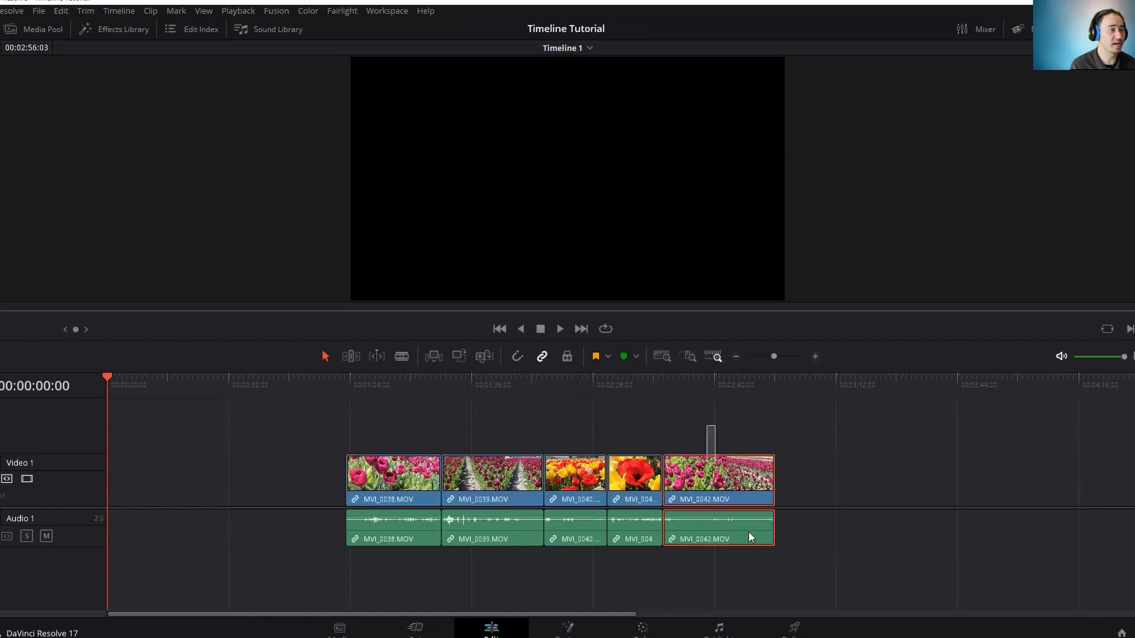
drag(707, 425, 881, 577)
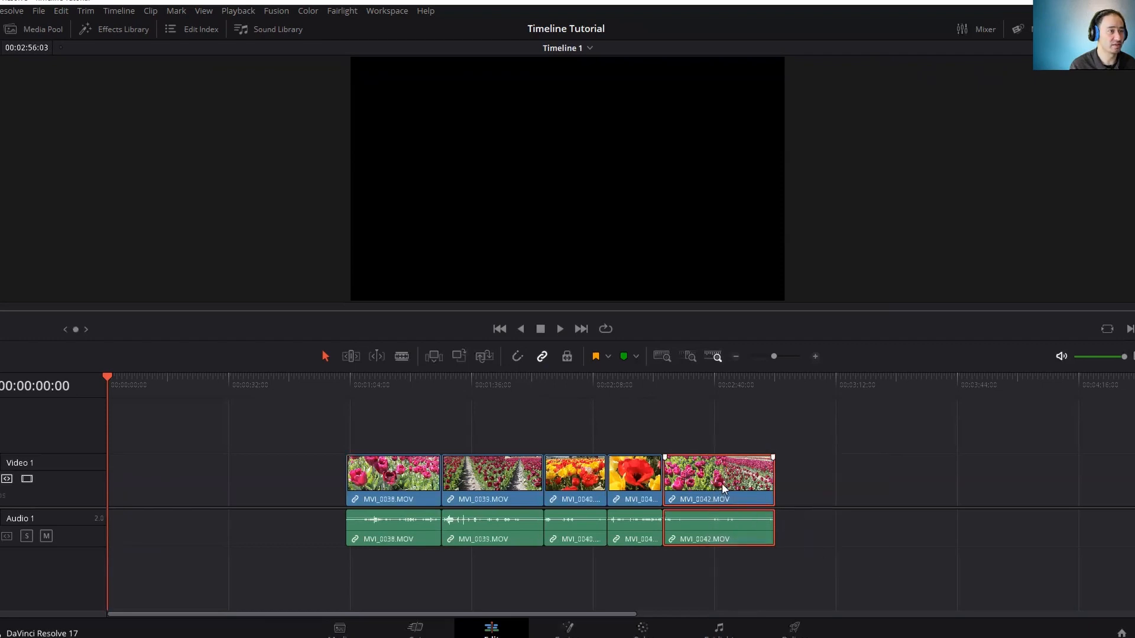
drag(722, 484, 279, 483)
click(518, 357)
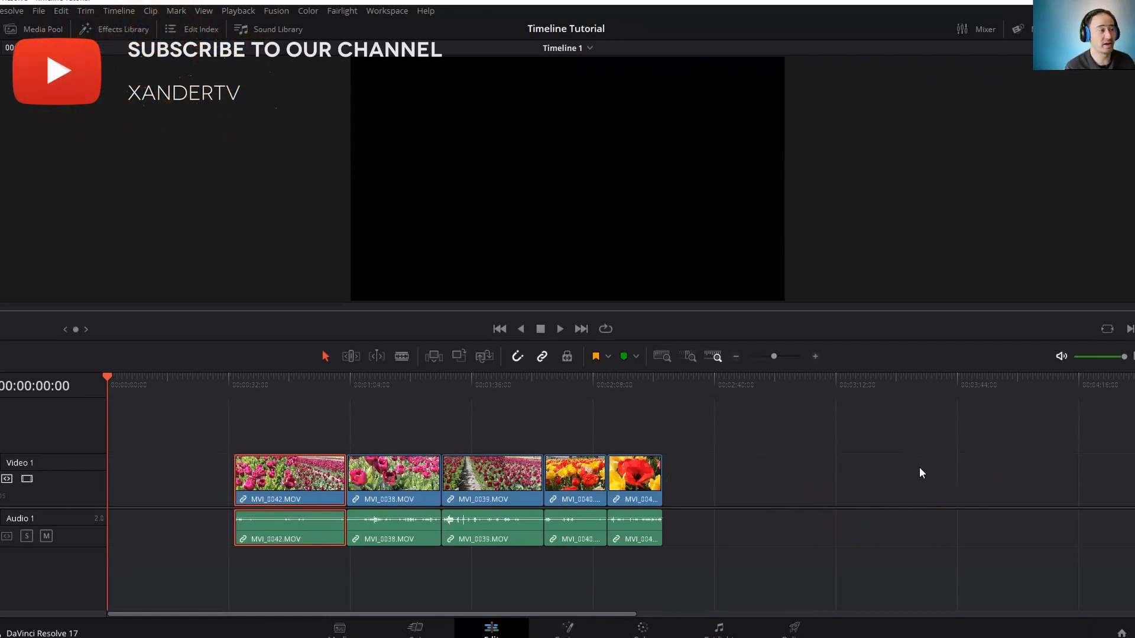
Roll the edit point between MVI_0042.MOV and MVI_0038.MOV by -3 frames in trim edit mode, and try dynamic trim mode
click(351, 357)
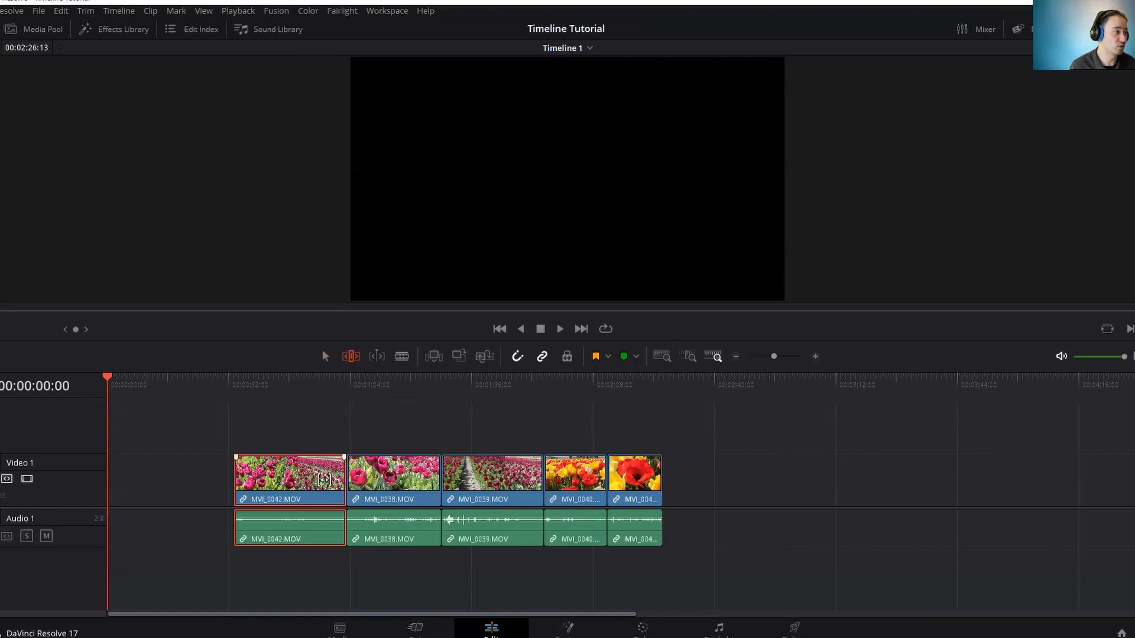
click(310, 434)
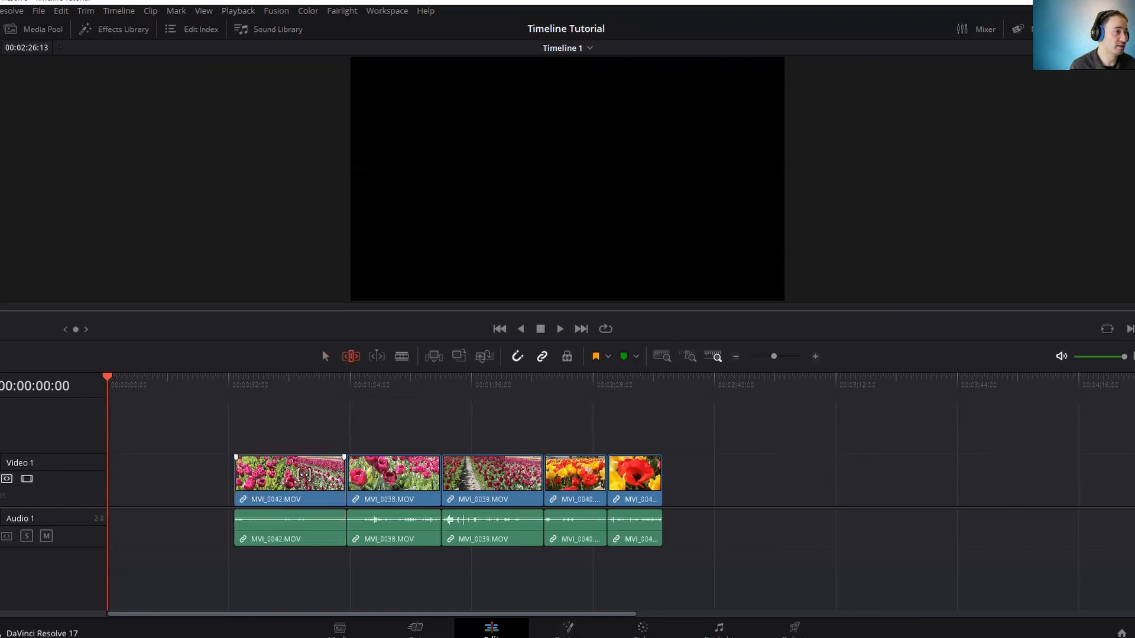
click(304, 475)
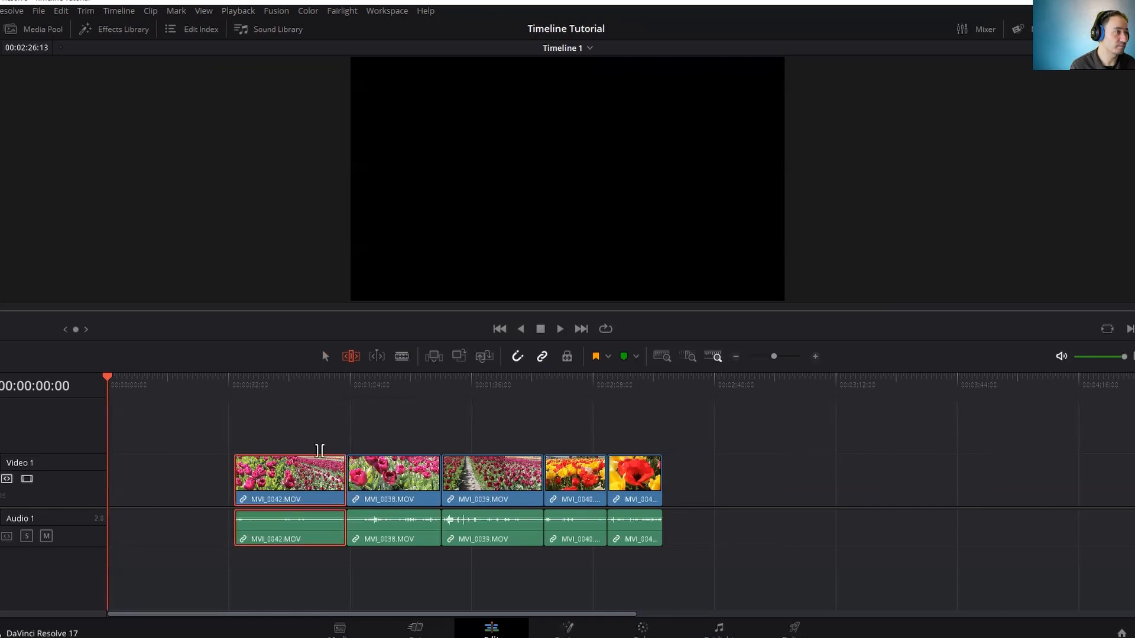
mouse_move(339, 477)
mouse_down()
mouse_move(305, 479)
mouse_move(345, 476)
mouse_up()
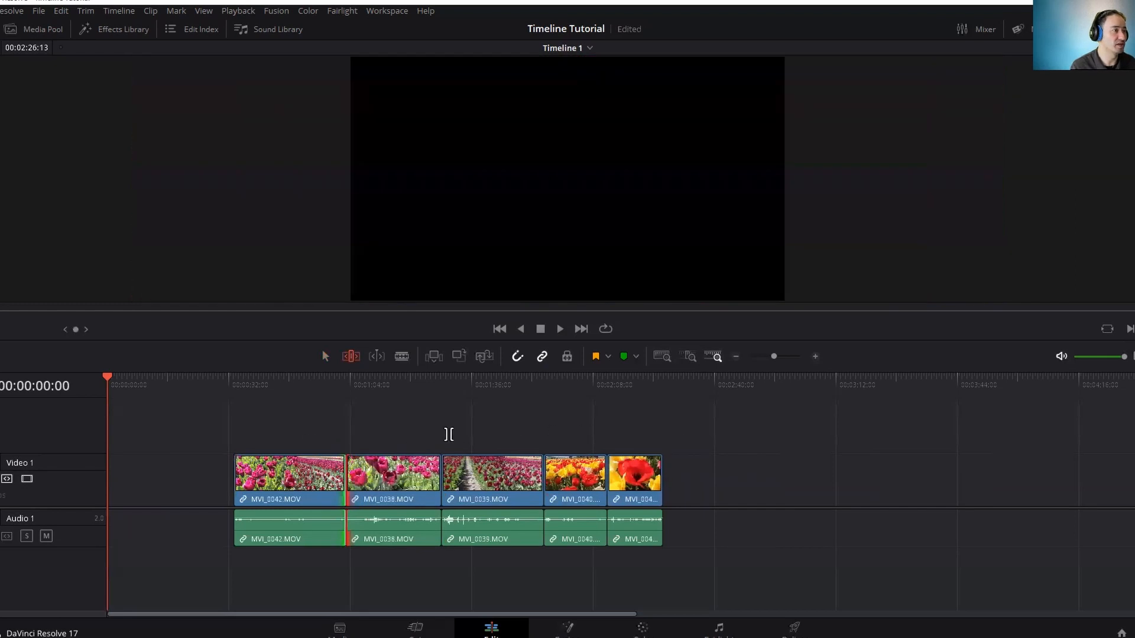
click(375, 358)
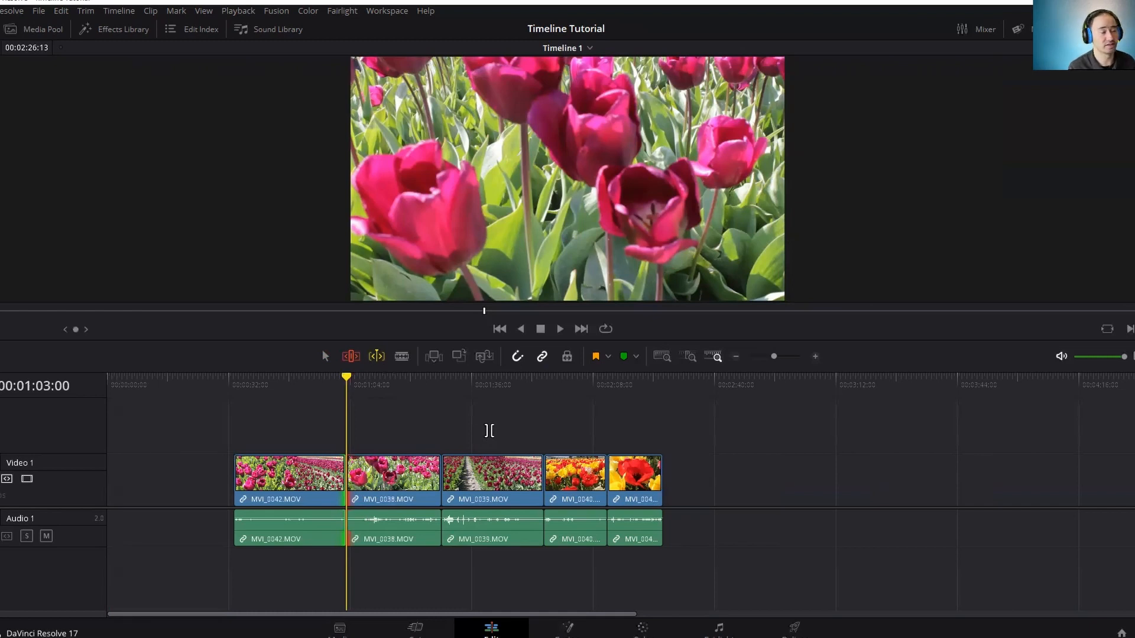
Split each of the five clips into two parts with the Blade tool and save the project
click(397, 361)
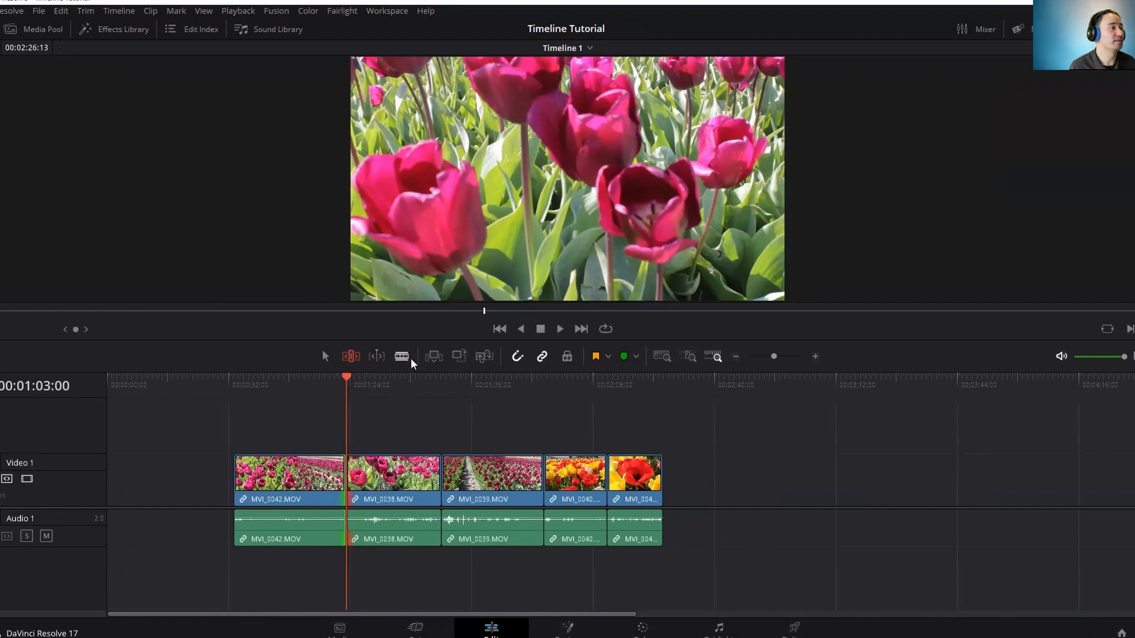
drag(347, 387, 234, 381)
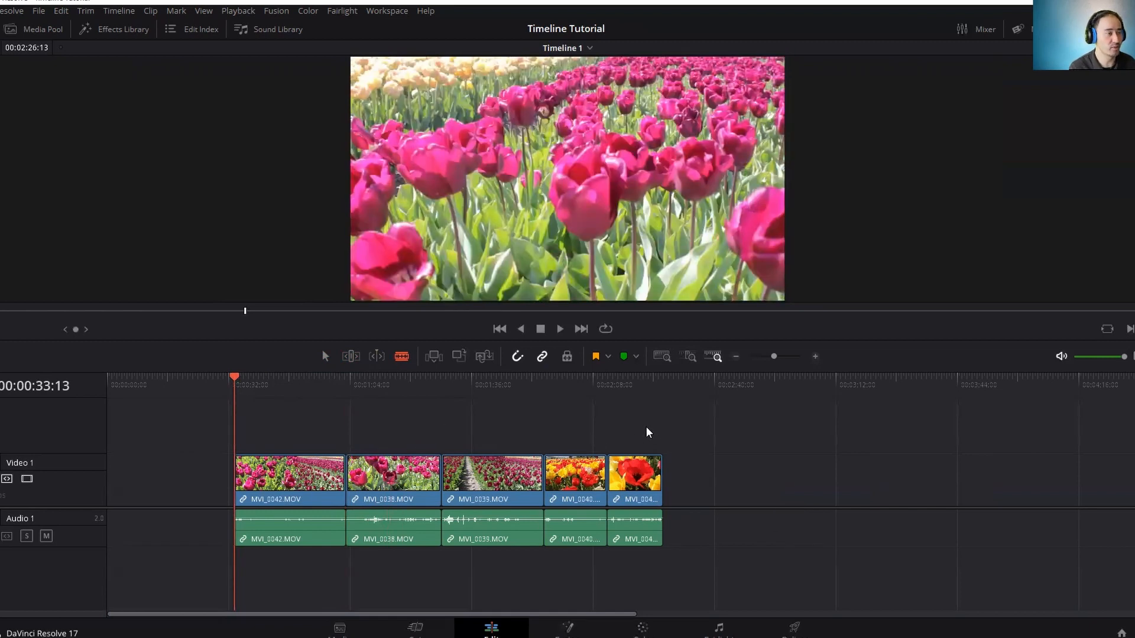
click(284, 487)
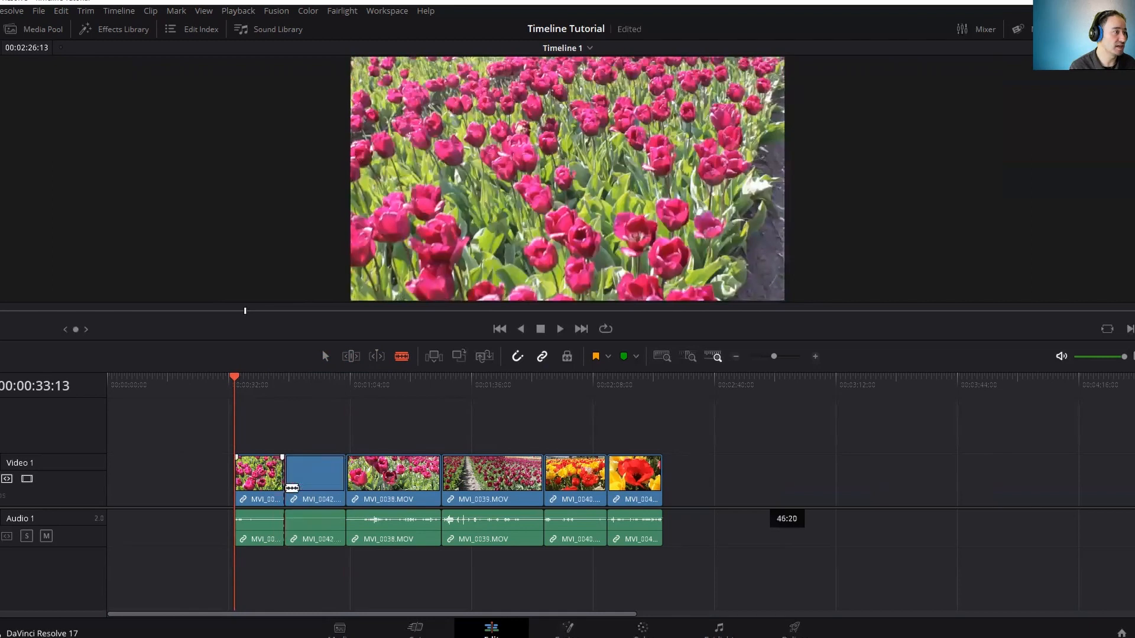
click(395, 487)
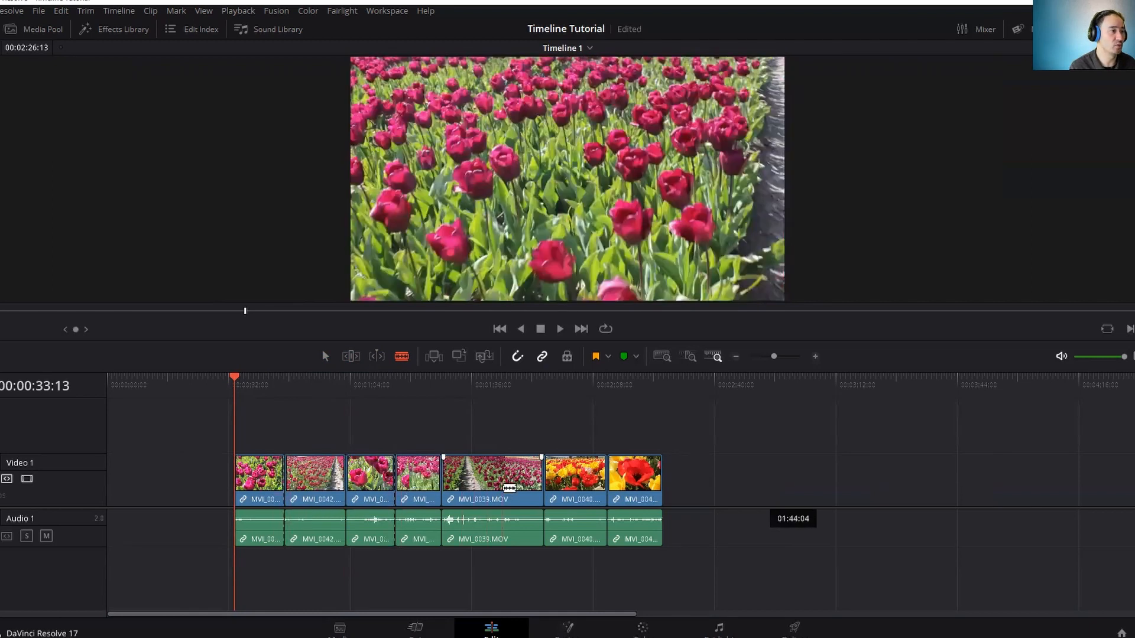
click(502, 487)
click(597, 487)
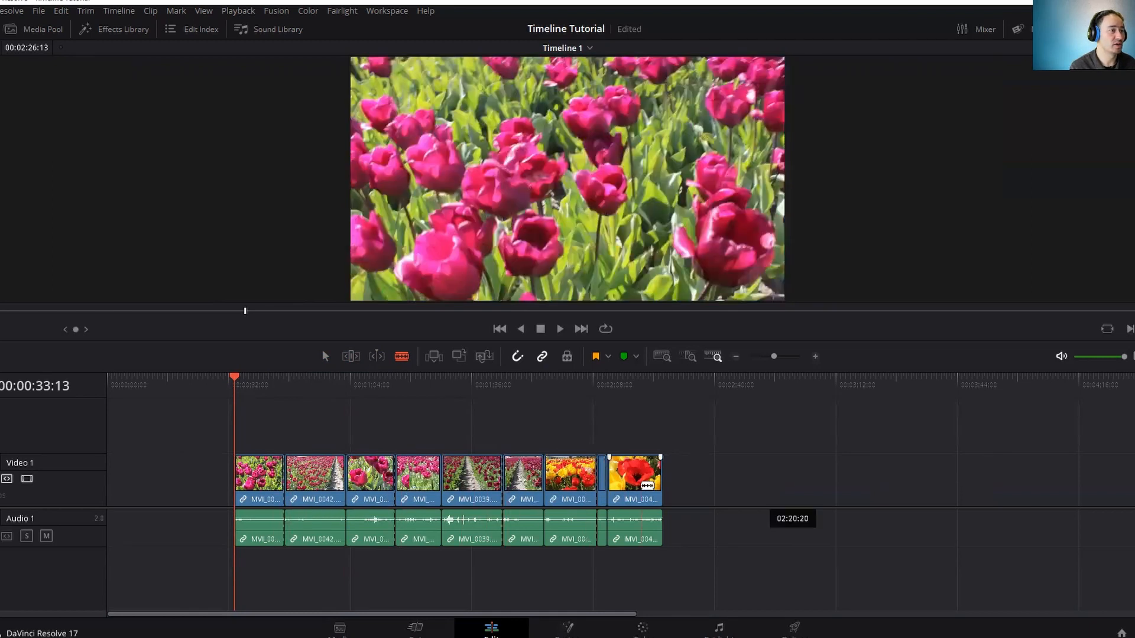
click(618, 487)
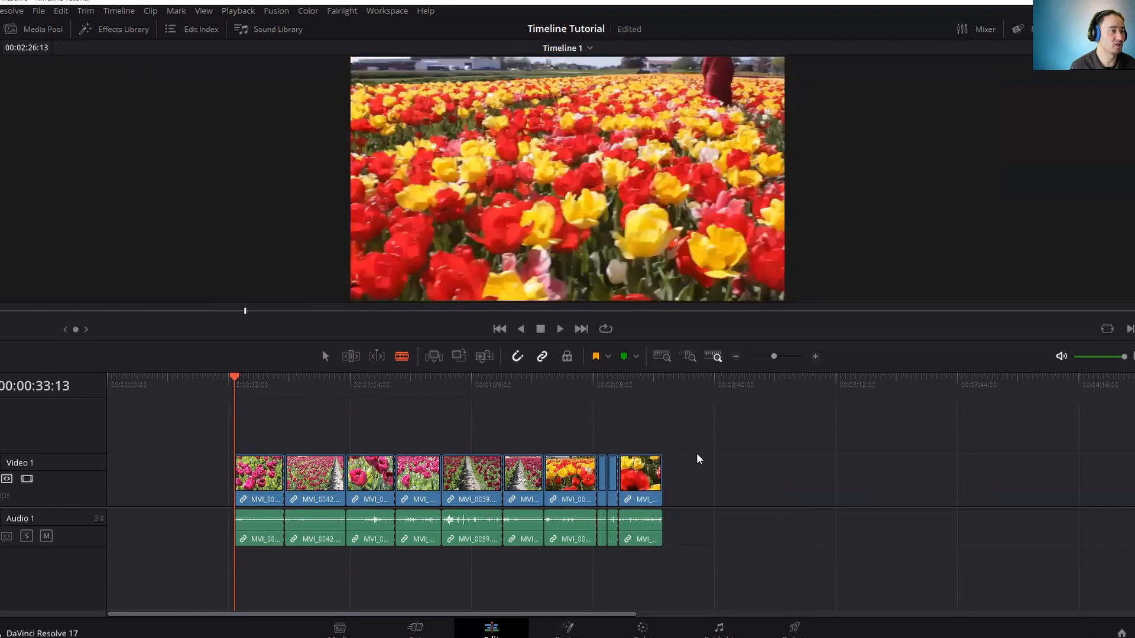
key(ctrl+s)
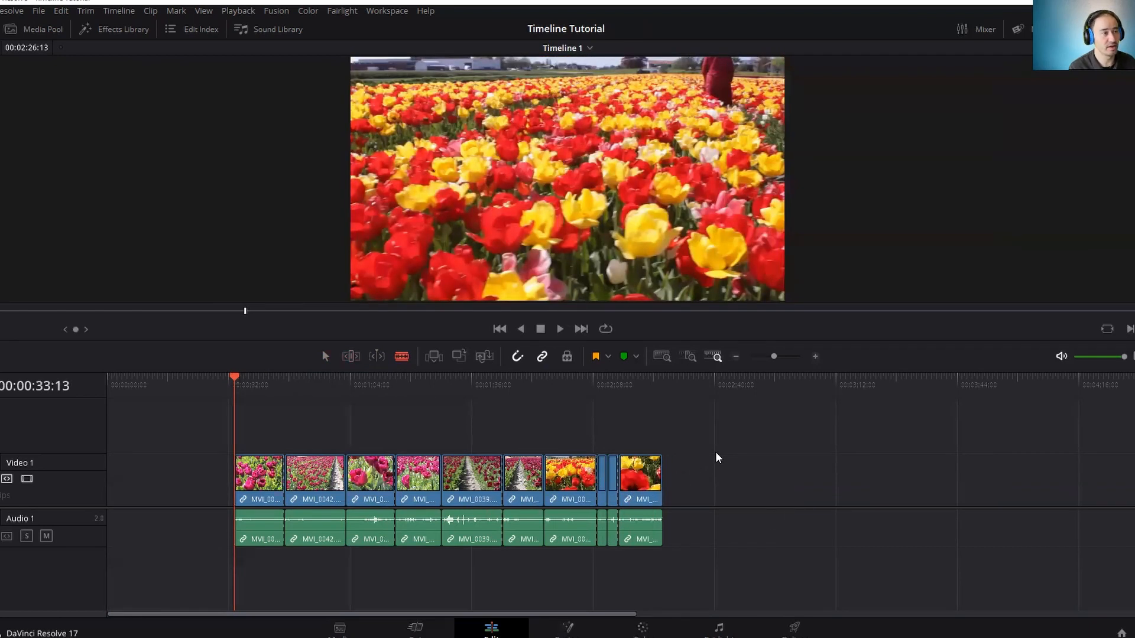
Undo the five clip splits by reverting the edit history to "Roll clips by -3 frames"
click(61, 11)
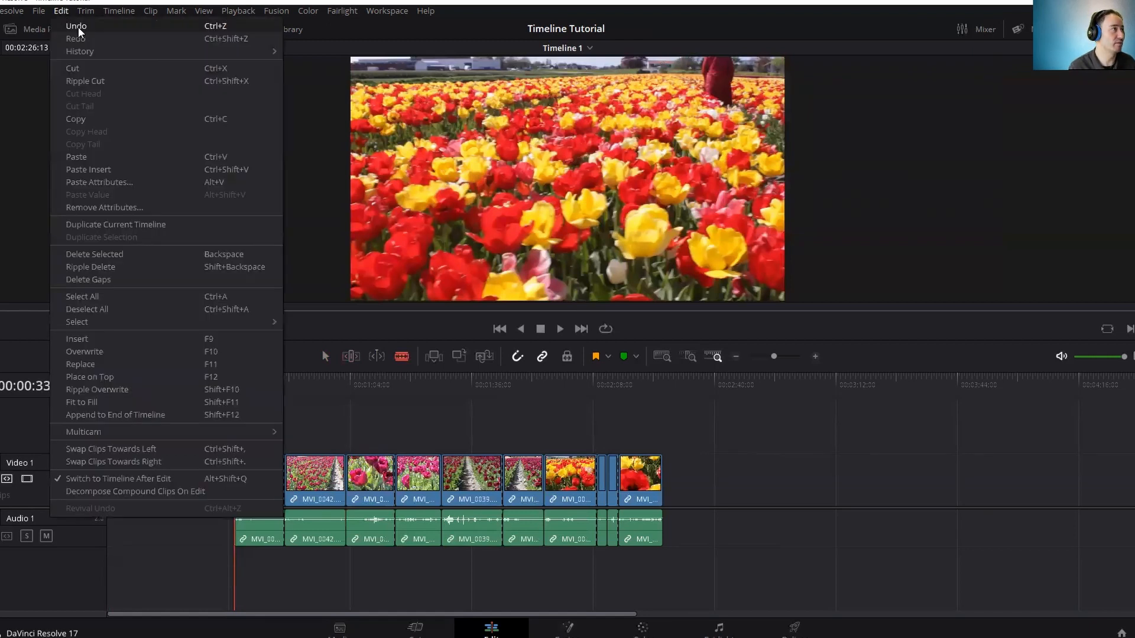
mouse_move(104, 52)
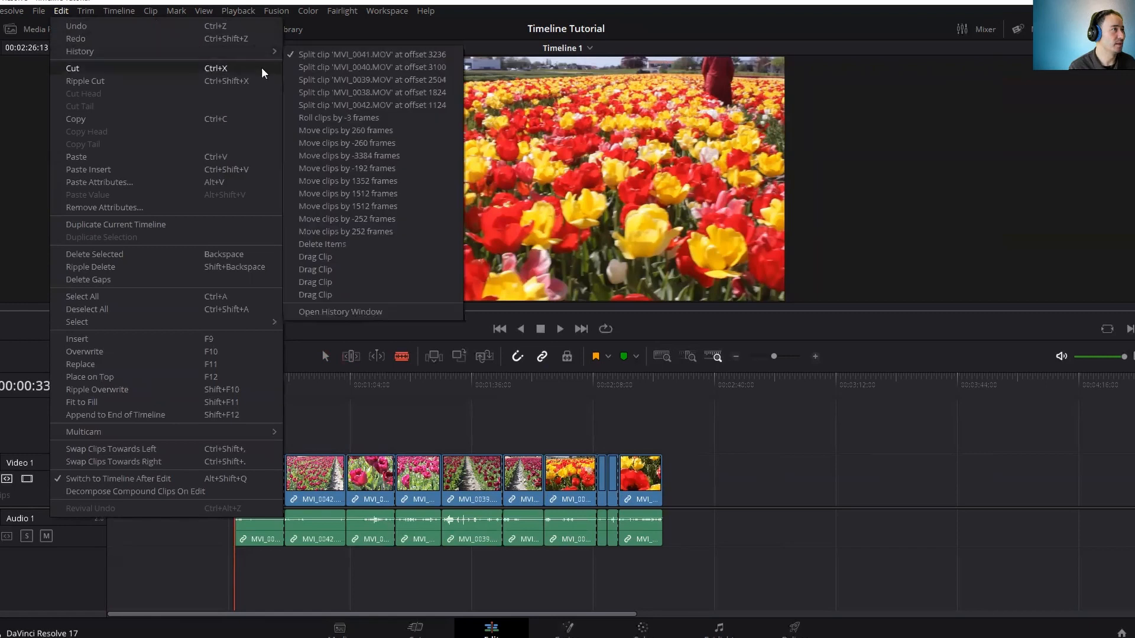
click(322, 118)
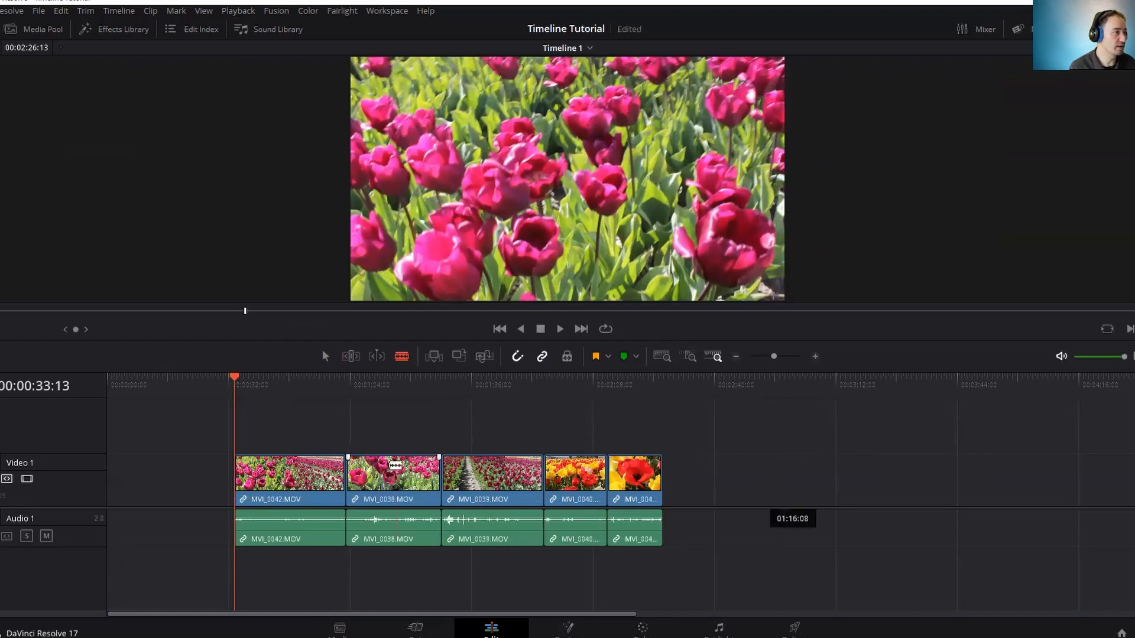
click(435, 360)
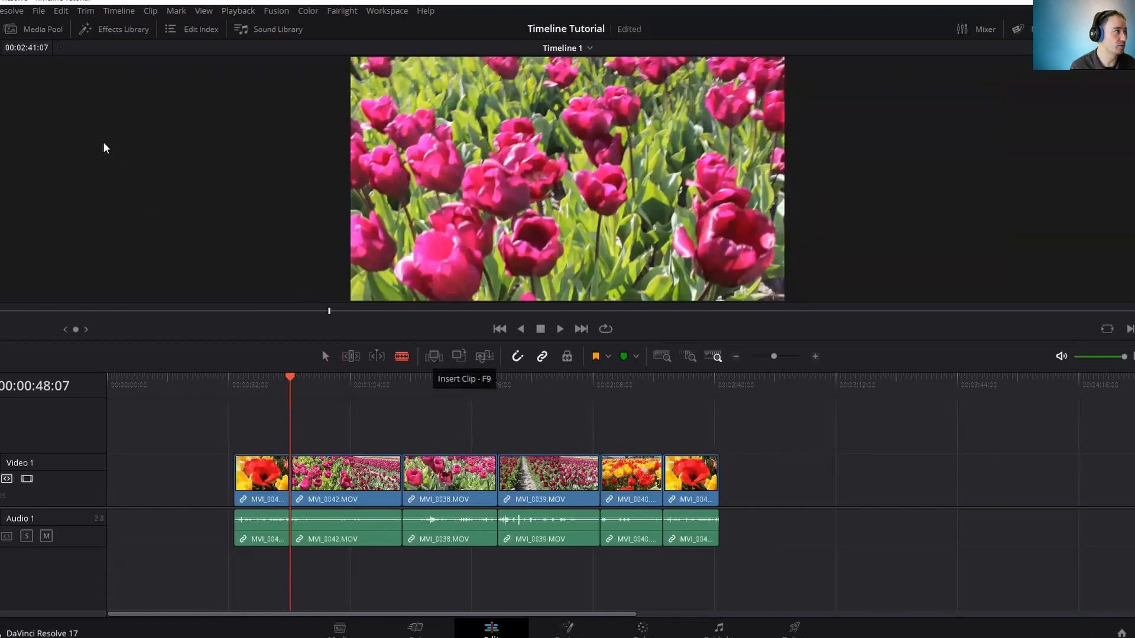
click(61, 11)
click(83, 24)
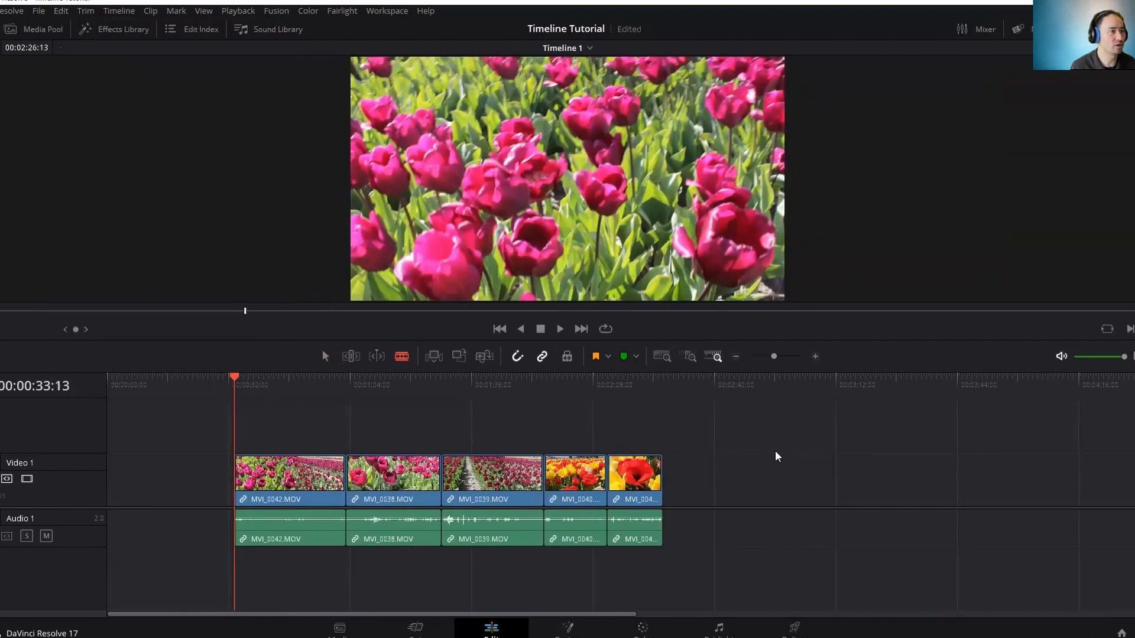
Show the media pool clips in metadata view with thumbnails and select MVI_0063.MOV
click(31, 29)
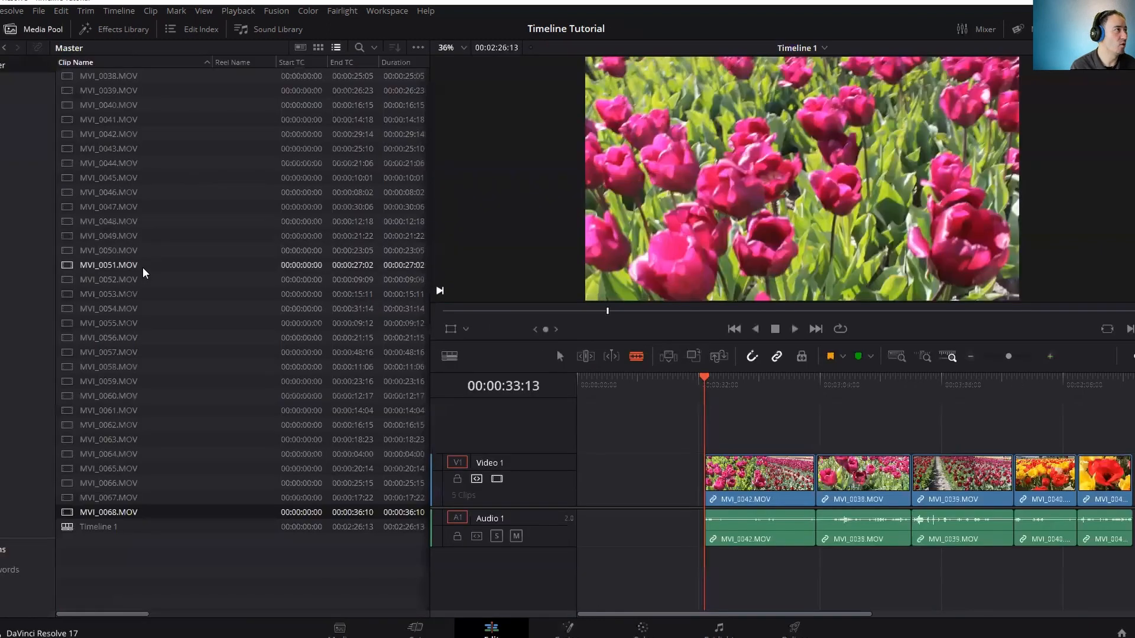
click(301, 48)
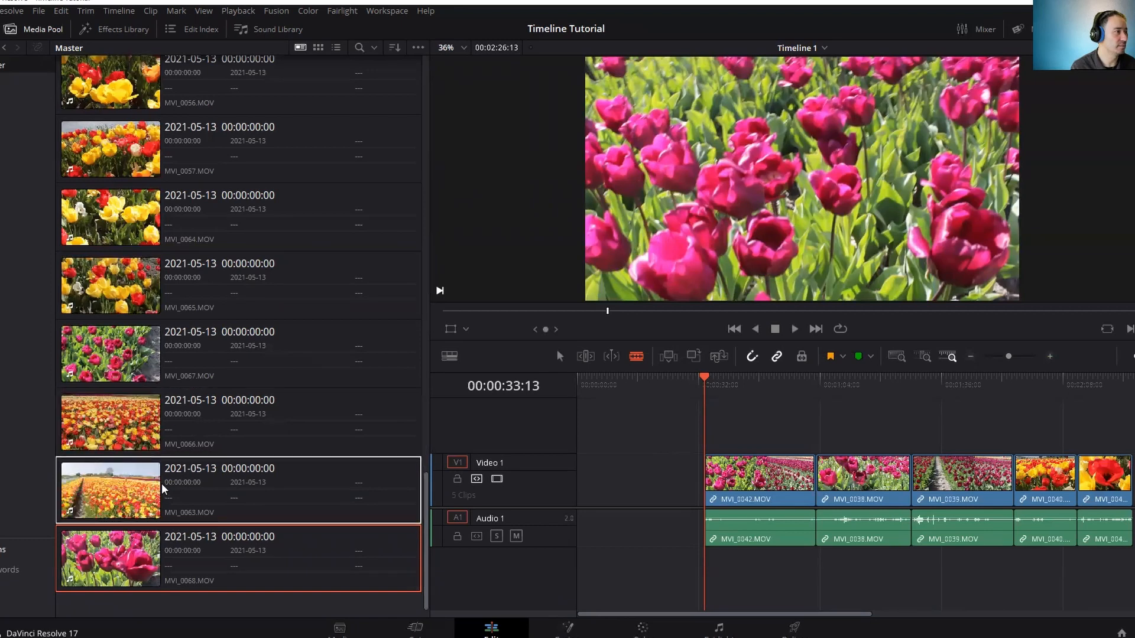
click(199, 484)
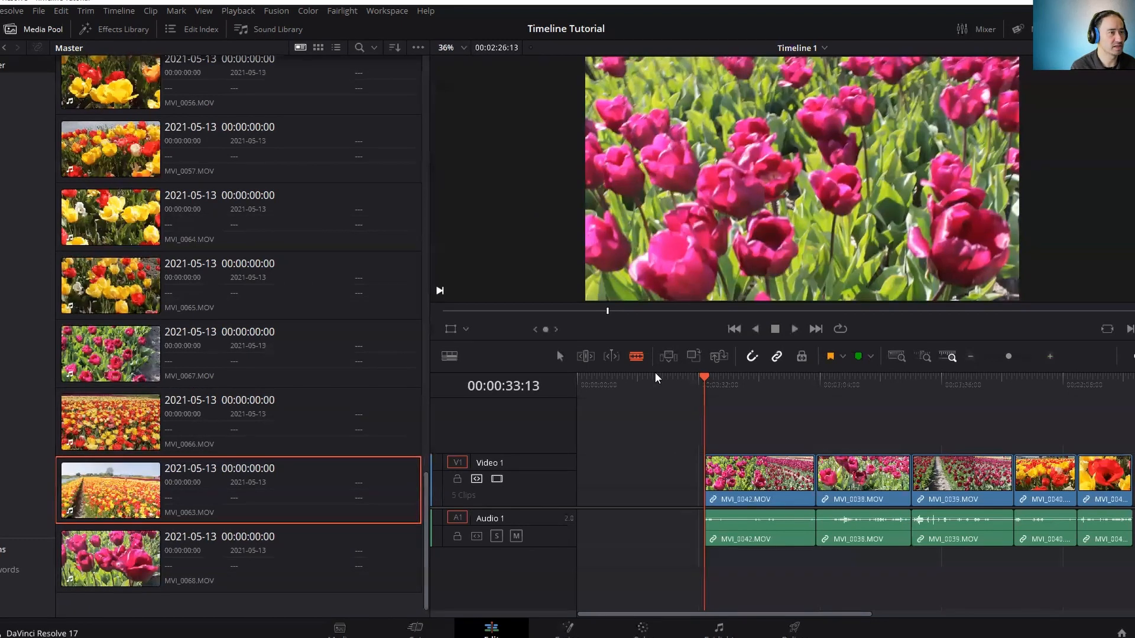
Insert the MVI_0041.MOV source clip between MVI_0042.MOV and MVI_0038.MOV at 00:01:03:00, and again inside MVI_0039.MOV at 00:01:56:08
click(819, 381)
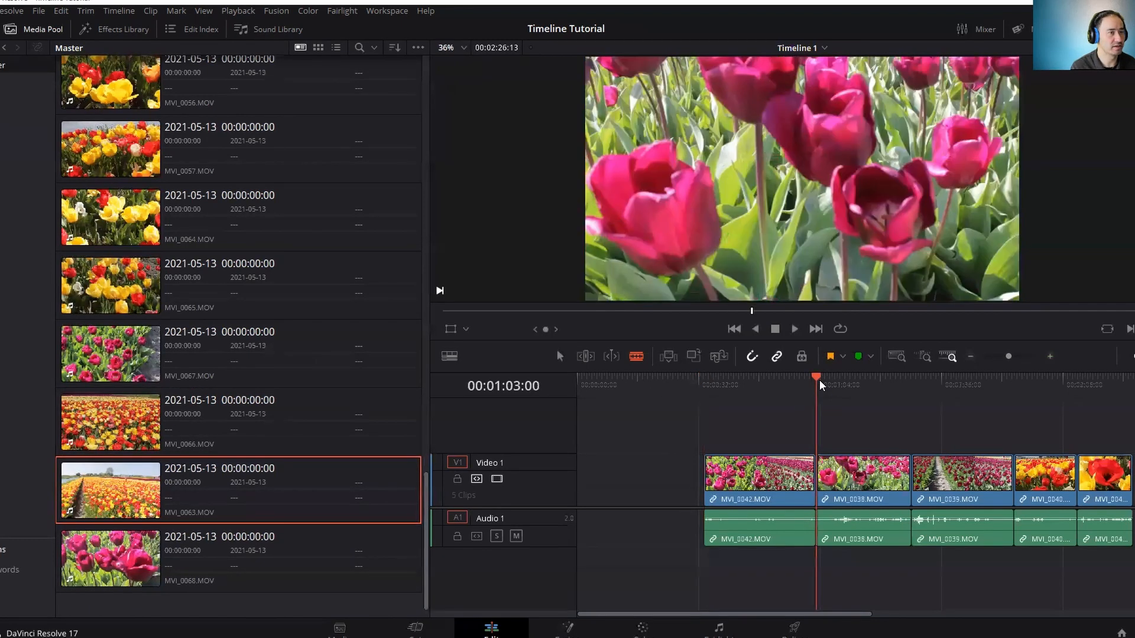
mouse_move(814, 374)
mouse_down()
mouse_move(796, 378)
mouse_move(814, 377)
mouse_up()
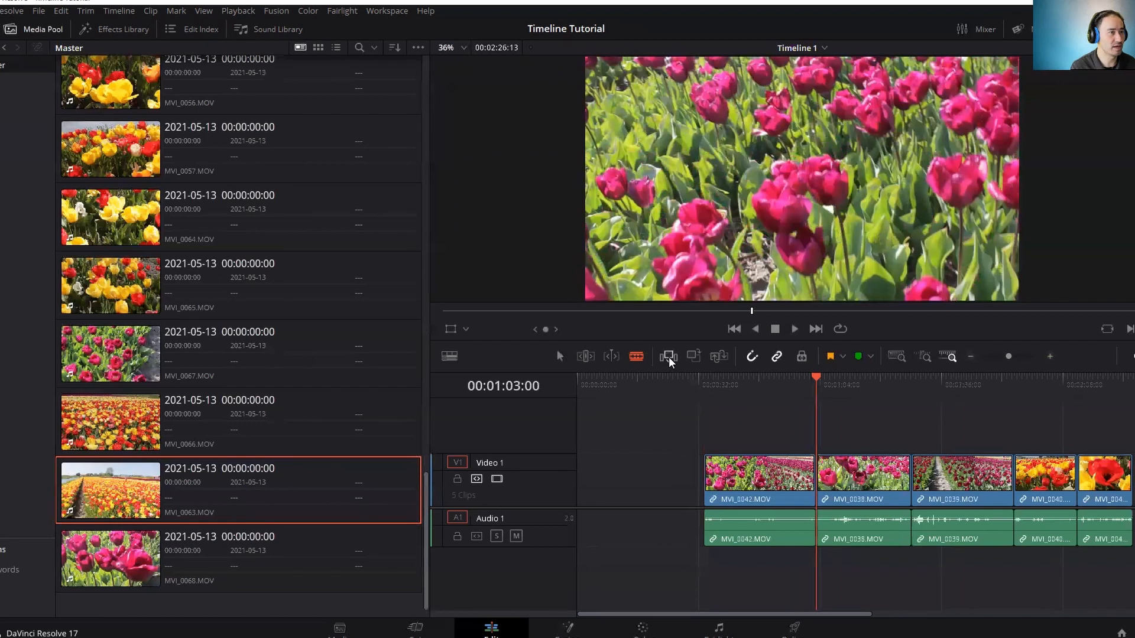
click(668, 356)
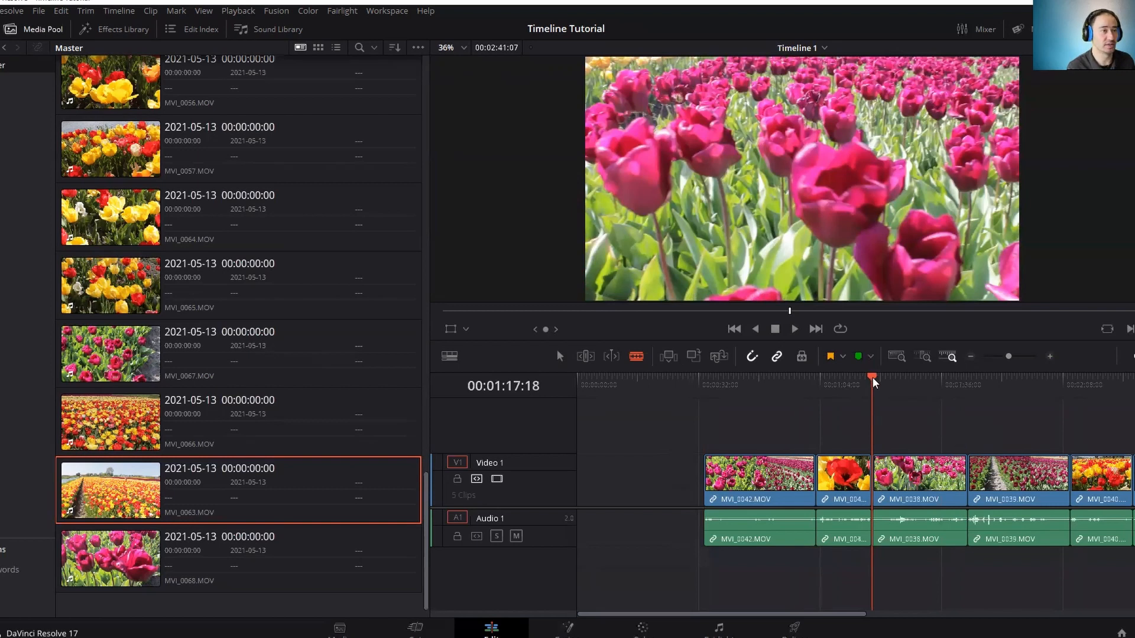
drag(873, 381, 1018, 383)
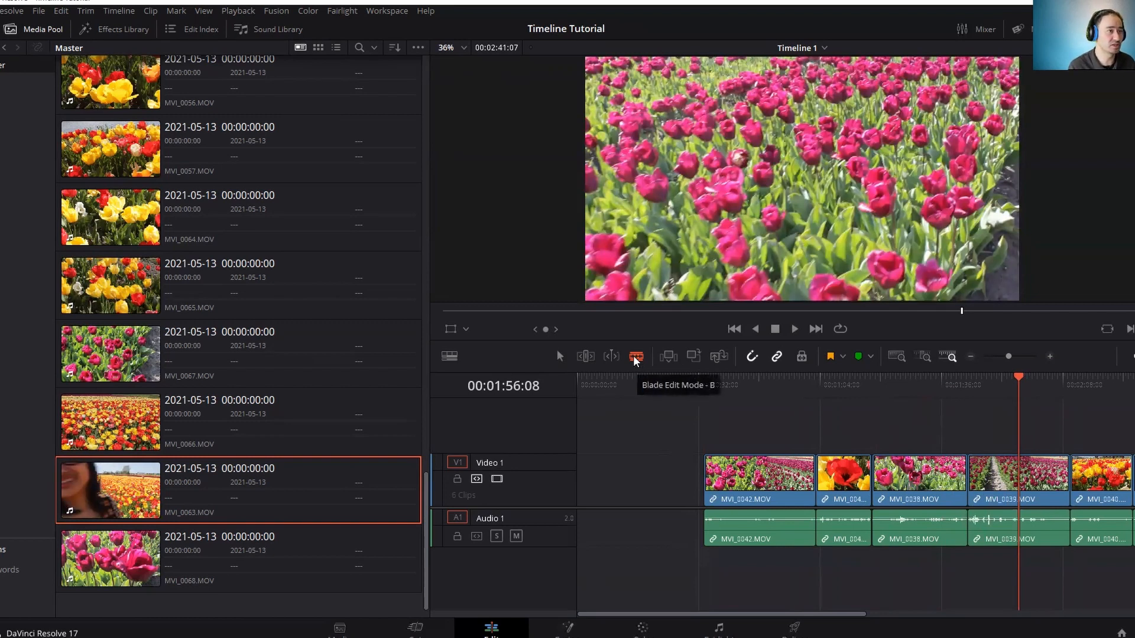
click(669, 357)
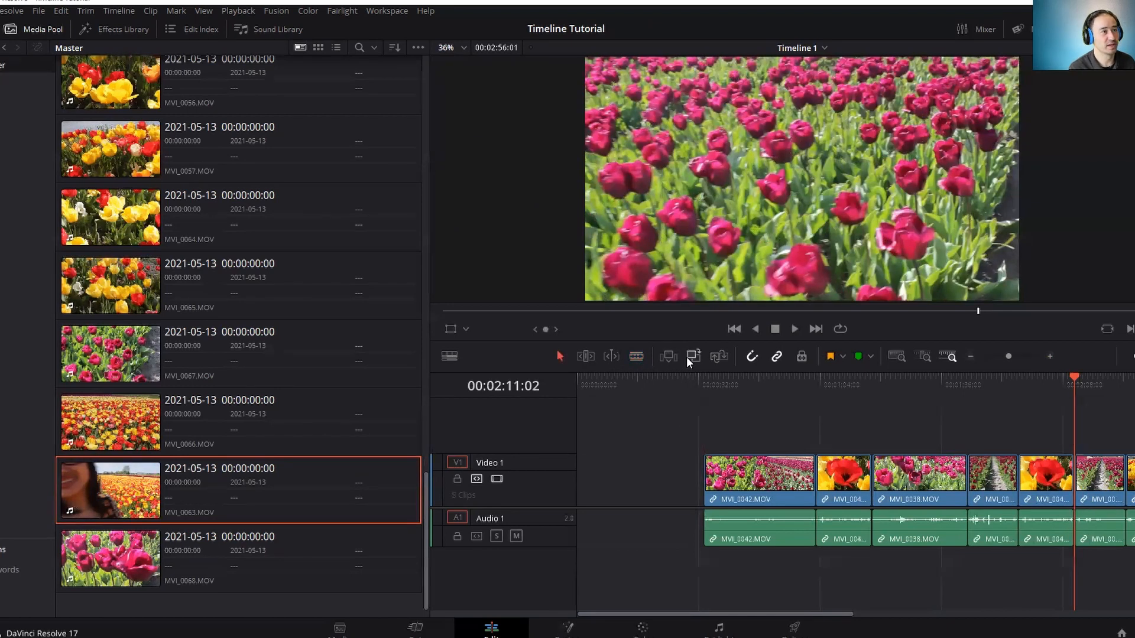
Overwrite the timeline with MVI_0057.MOV from 00:02:05:04, inside the second inserted red tulip clip
click(920, 488)
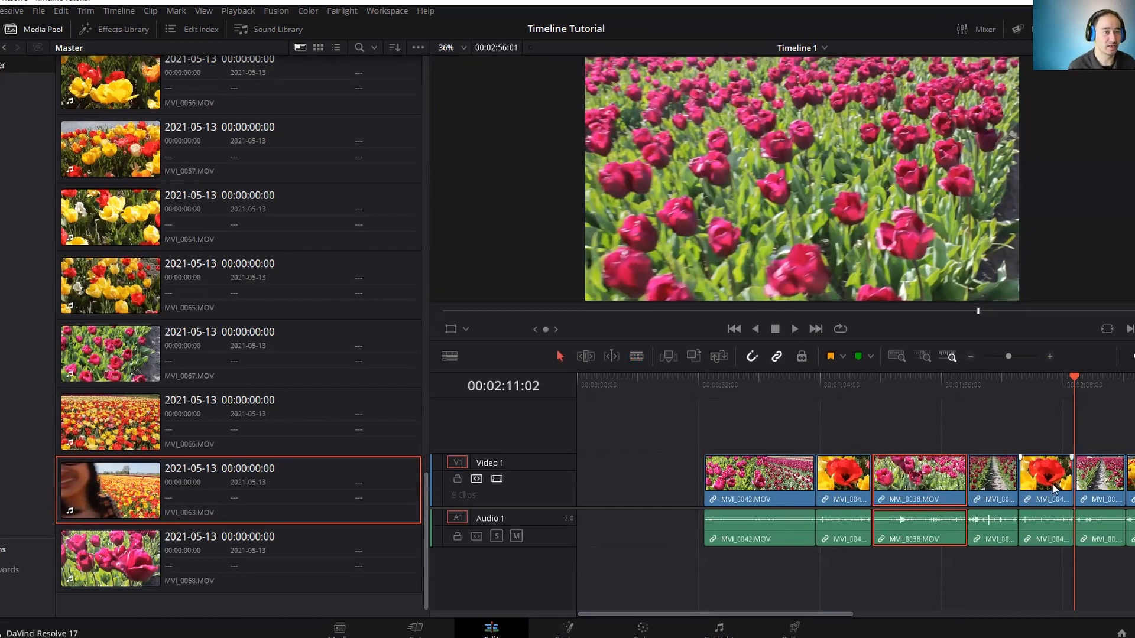
click(1004, 430)
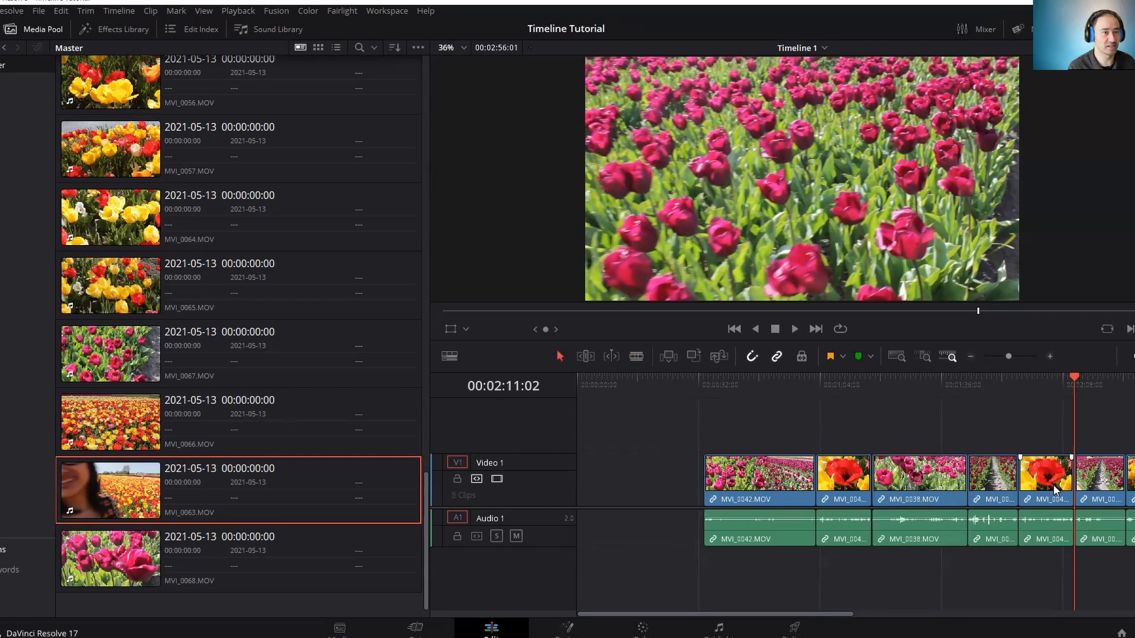
click(1055, 488)
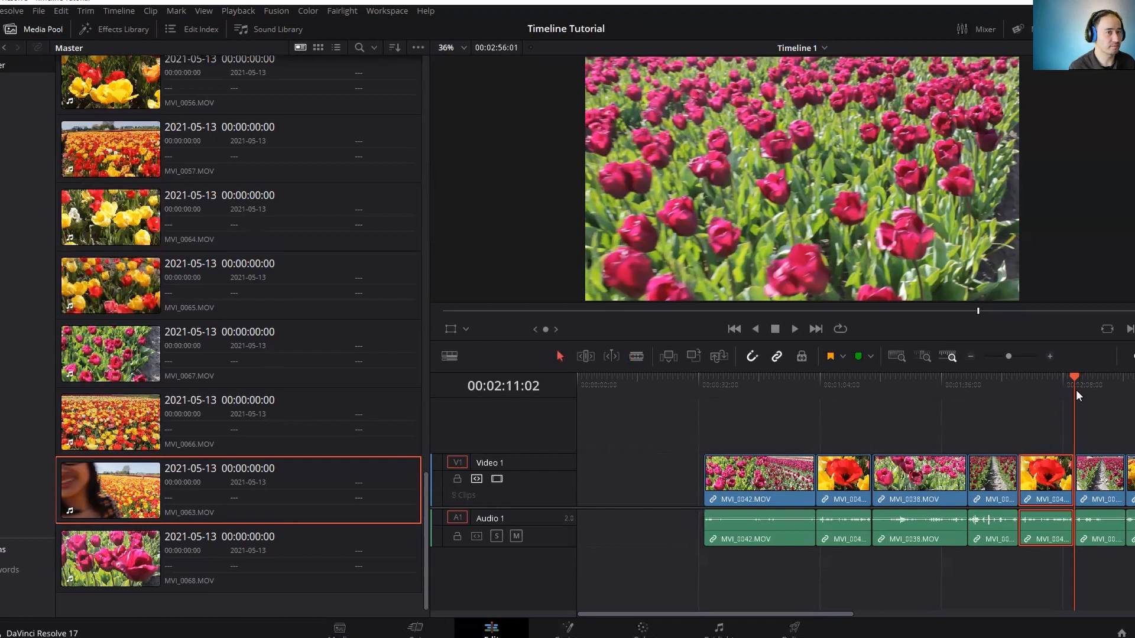
drag(1072, 377, 1052, 385)
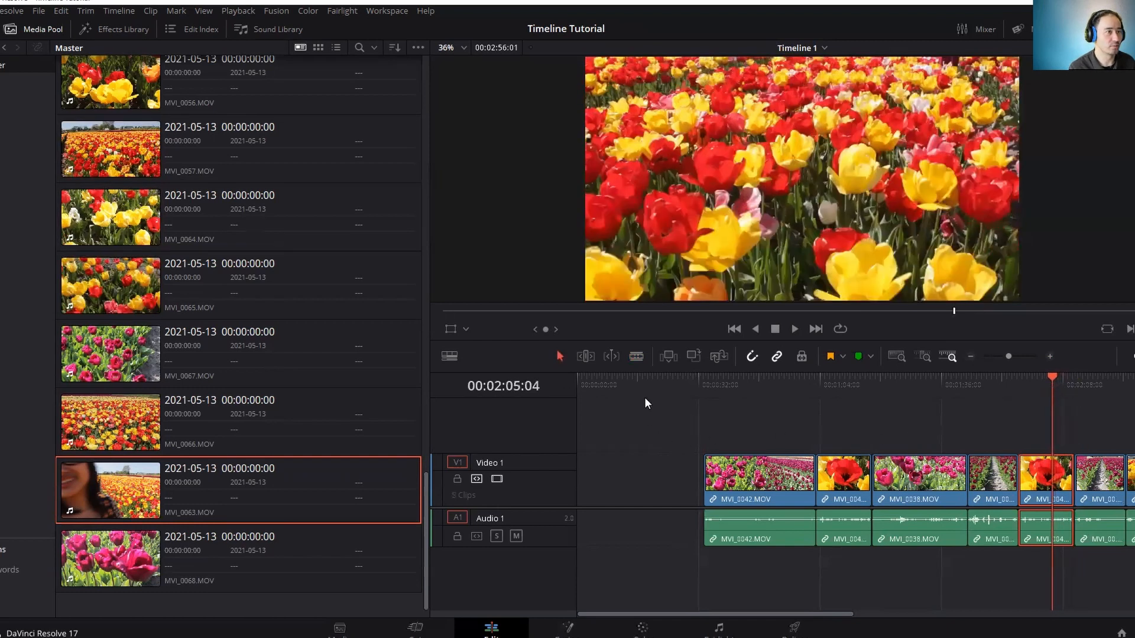
click(99, 152)
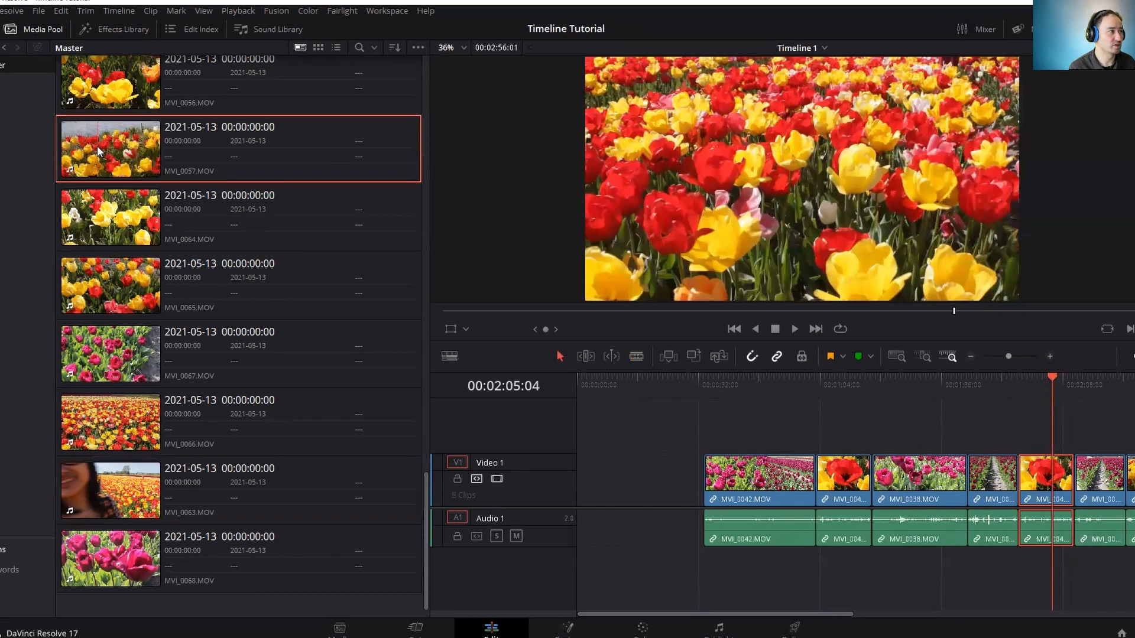
click(695, 354)
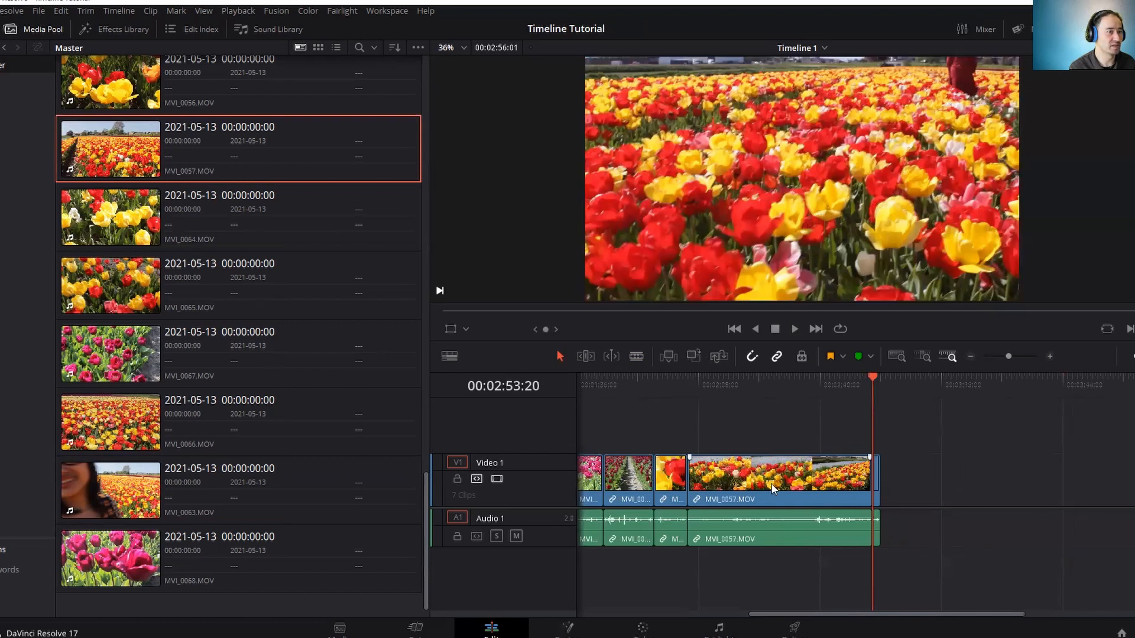
Hide the media pool and move the playhead back to 00:01:56:08, the start of the shortened red tulip clip
click(33, 29)
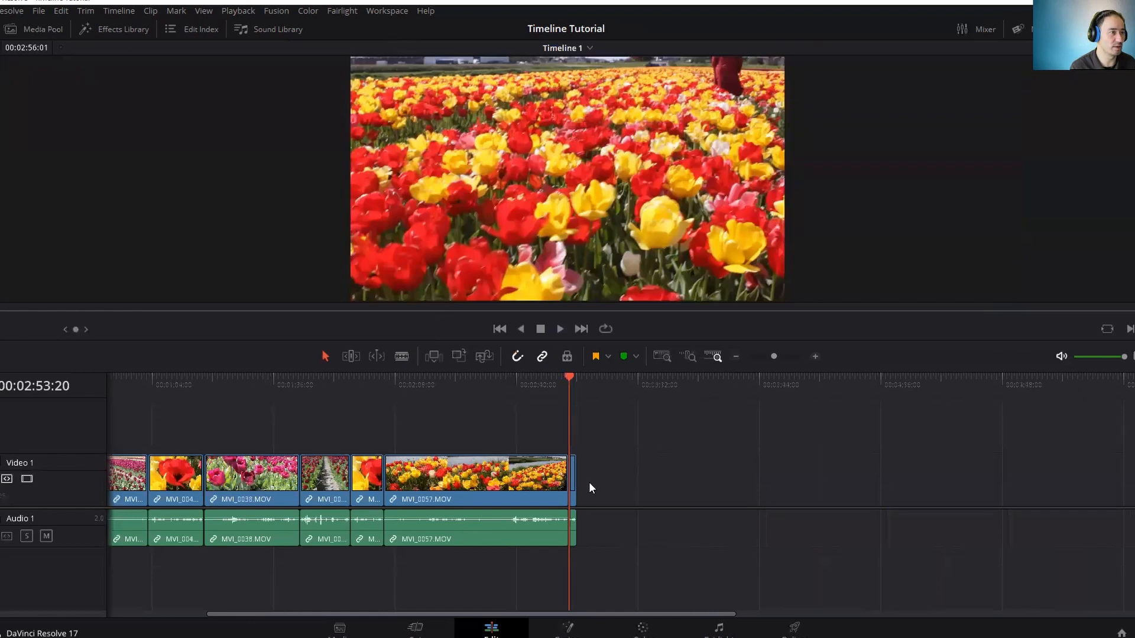
drag(568, 378, 352, 378)
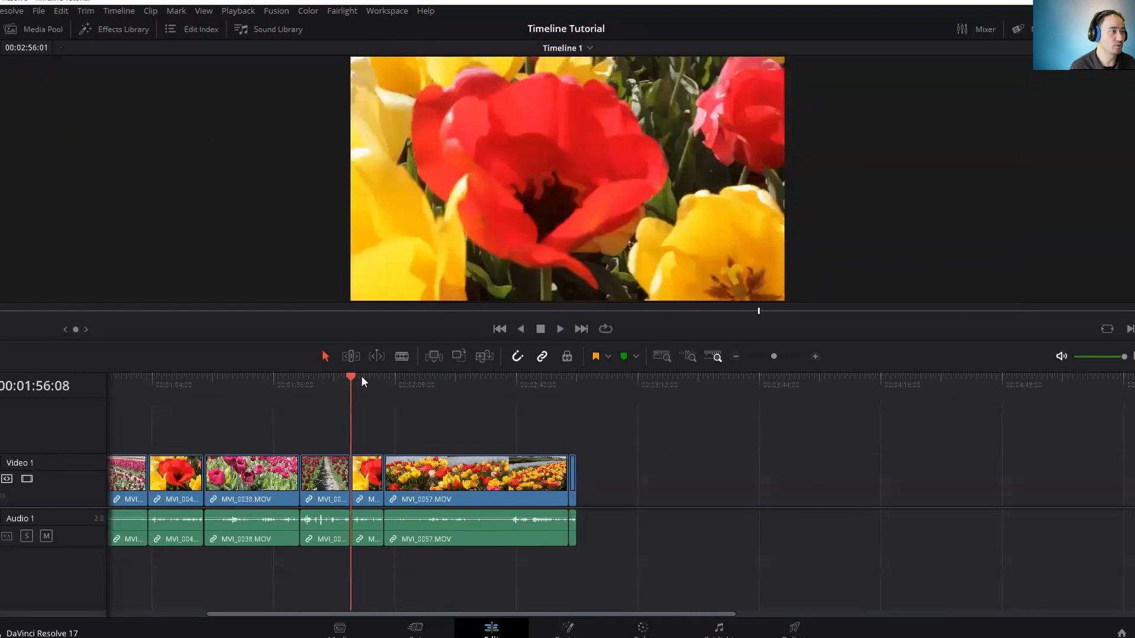